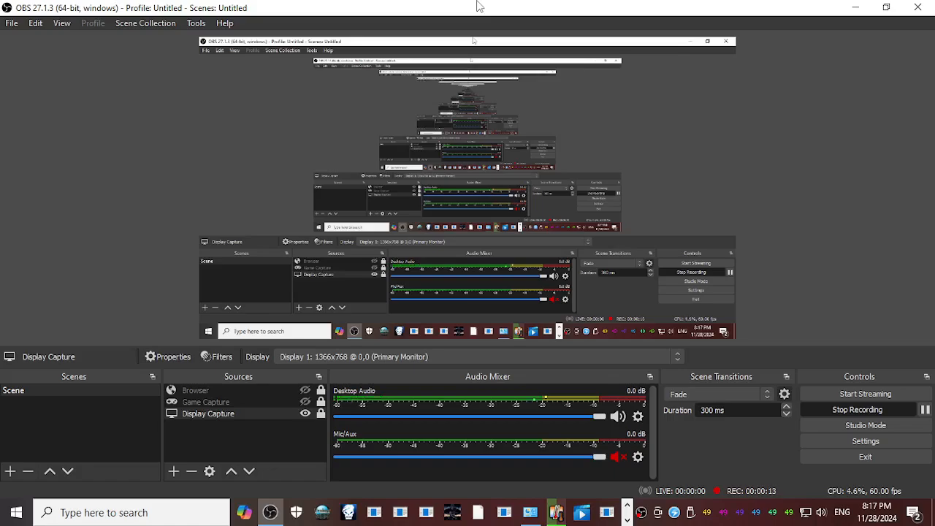
Step: Switch to the Google Meet call and display it in full screen
key(alt)
key(alt+Tab)
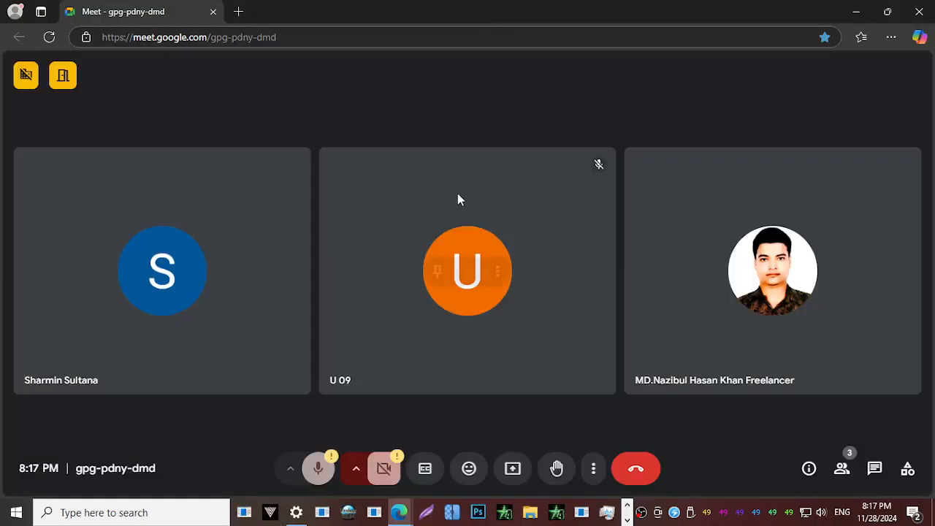
click(593, 472)
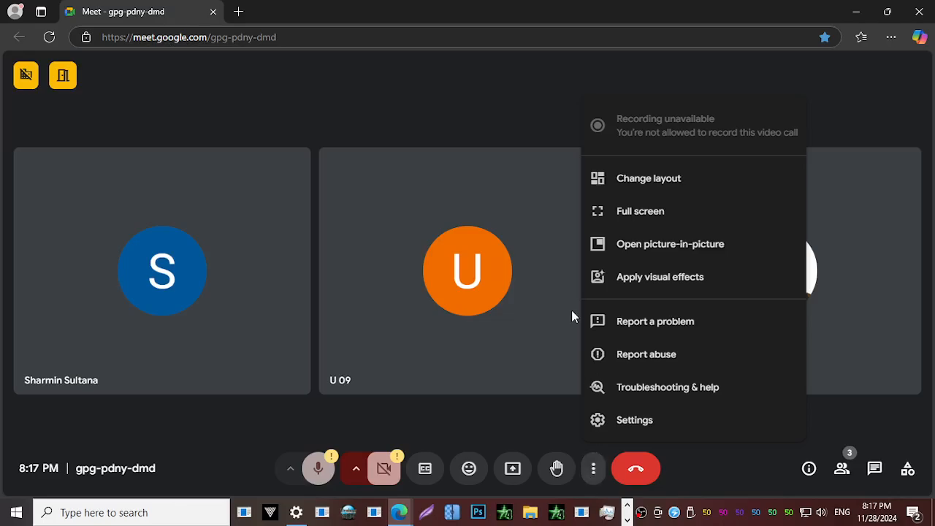
click(630, 210)
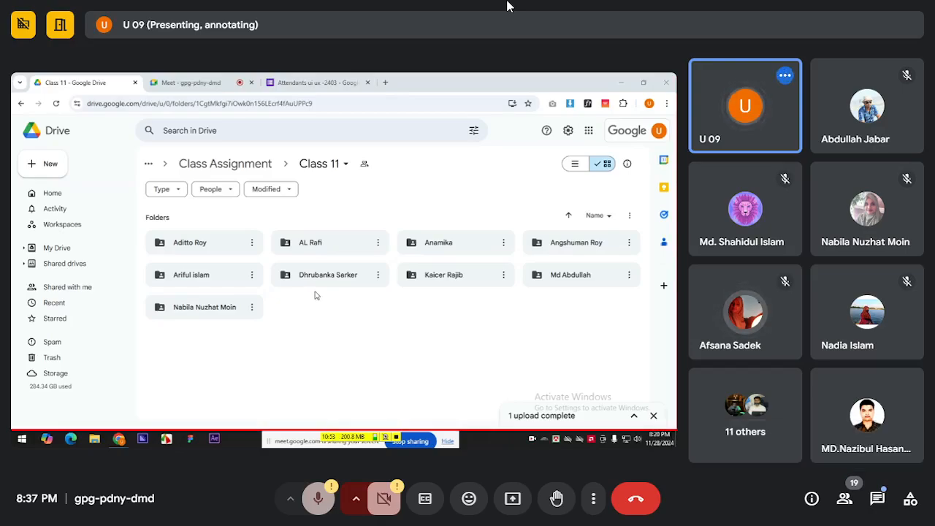
Step: Review the asset libraries available to the blank Untitled design file
click(216, 79)
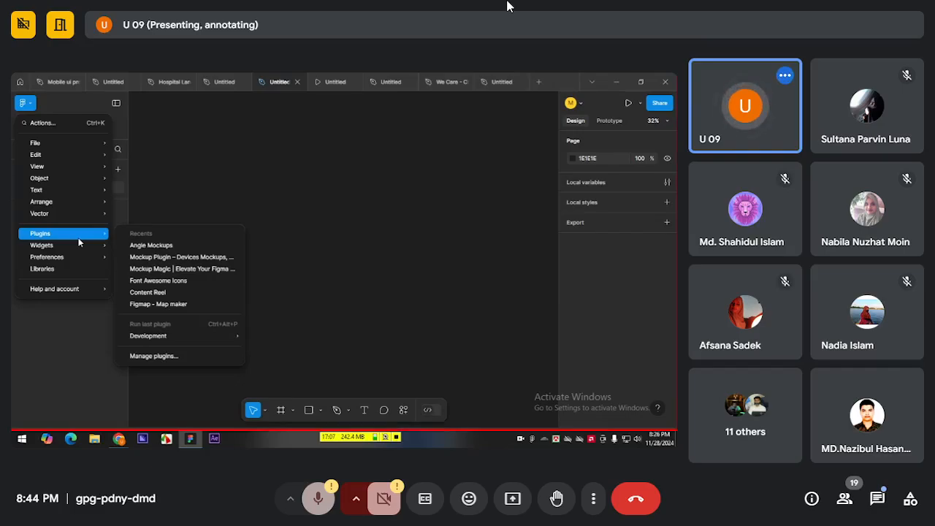
click(80, 311)
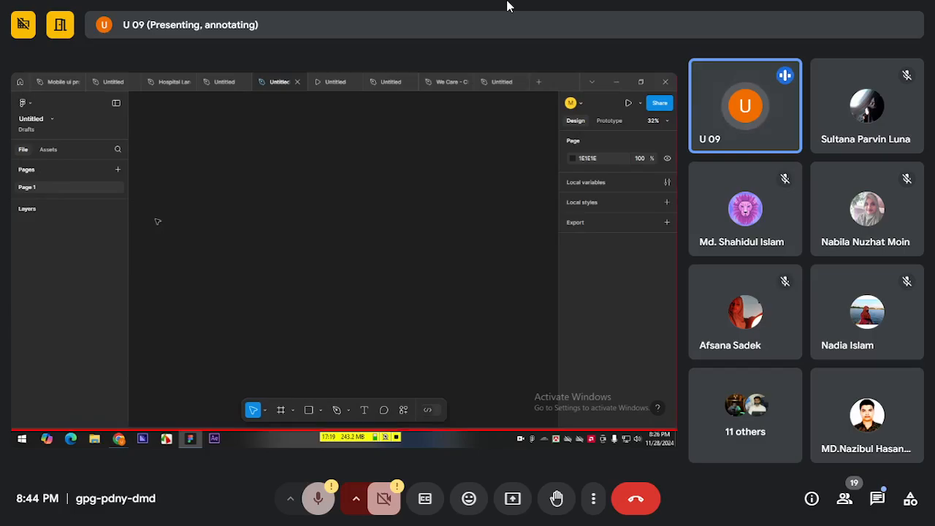
click(49, 150)
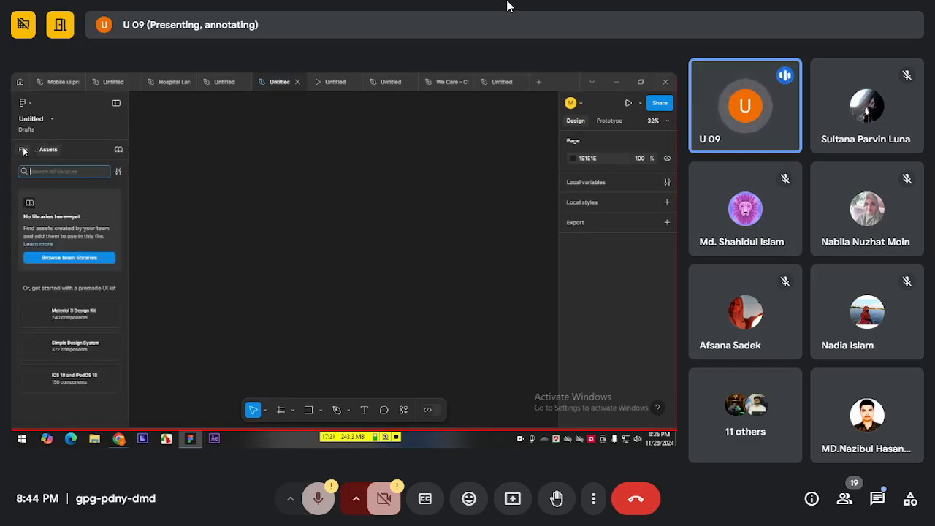
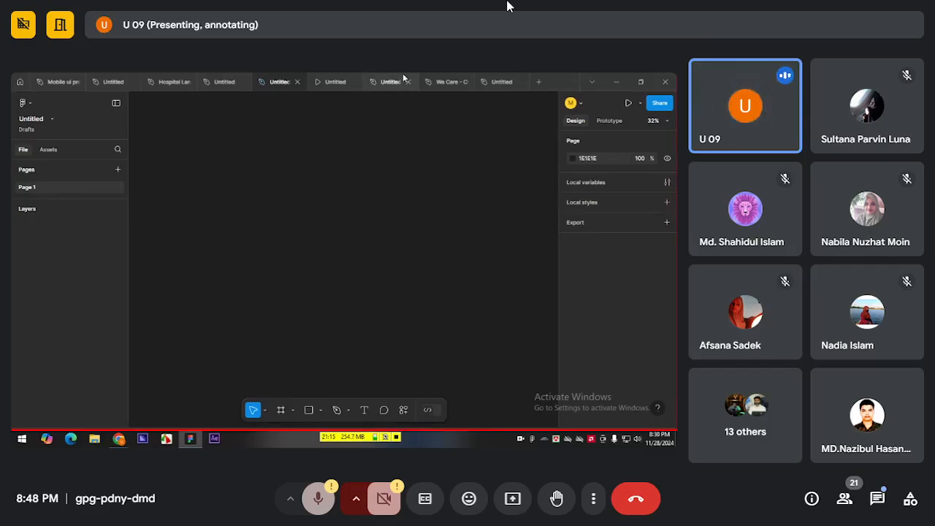
click(613, 121)
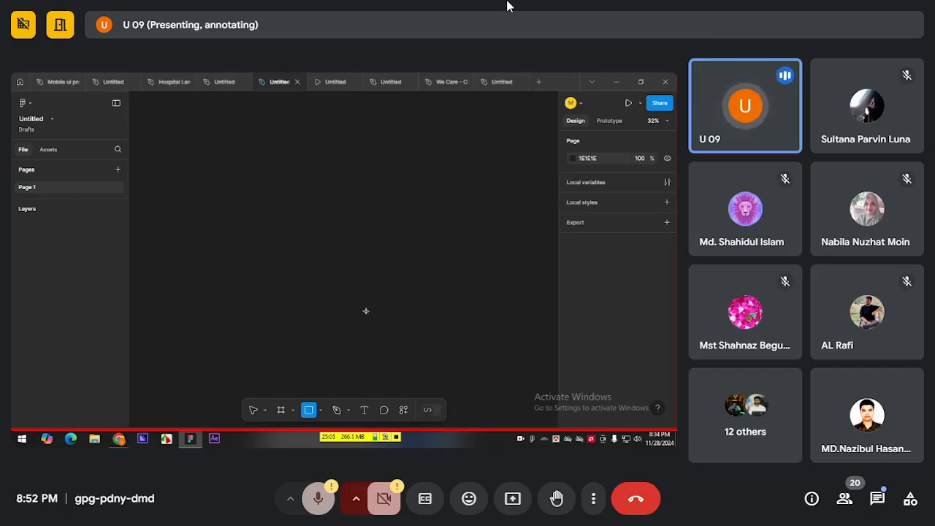
Step: Compare the file's asset libraries with the list of available plugins and widgets
click(403, 410)
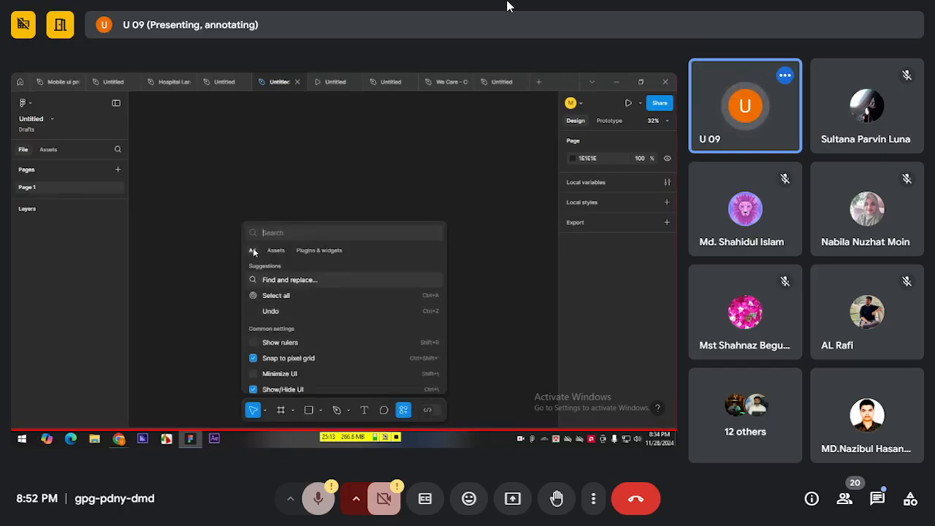
click(310, 250)
click(284, 250)
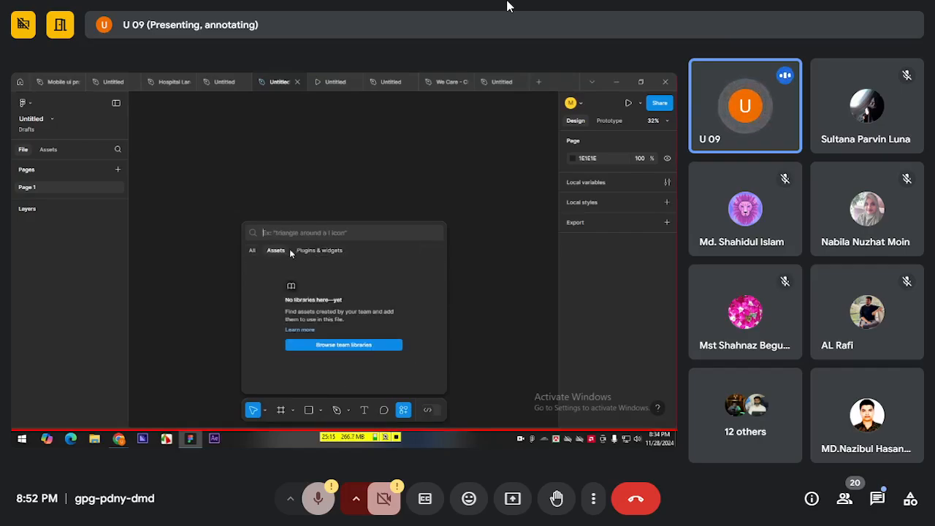
click(48, 149)
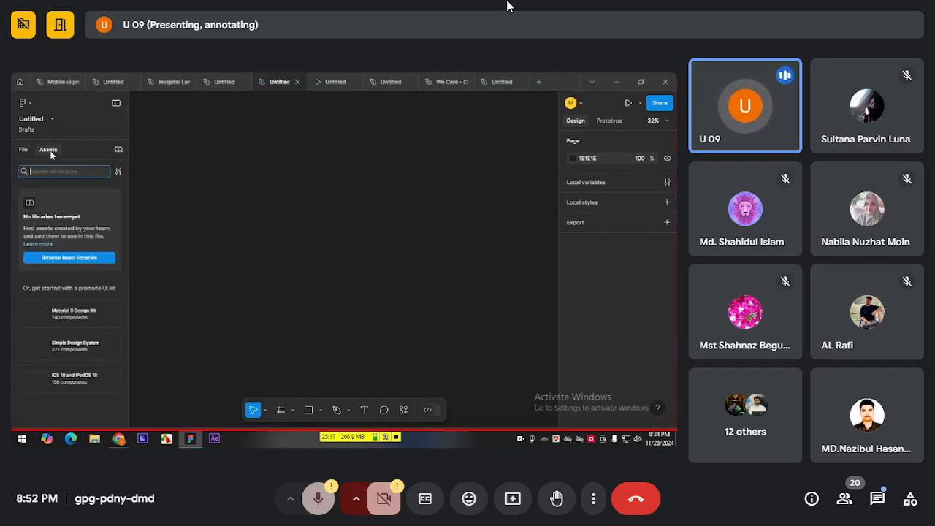
click(402, 410)
click(310, 251)
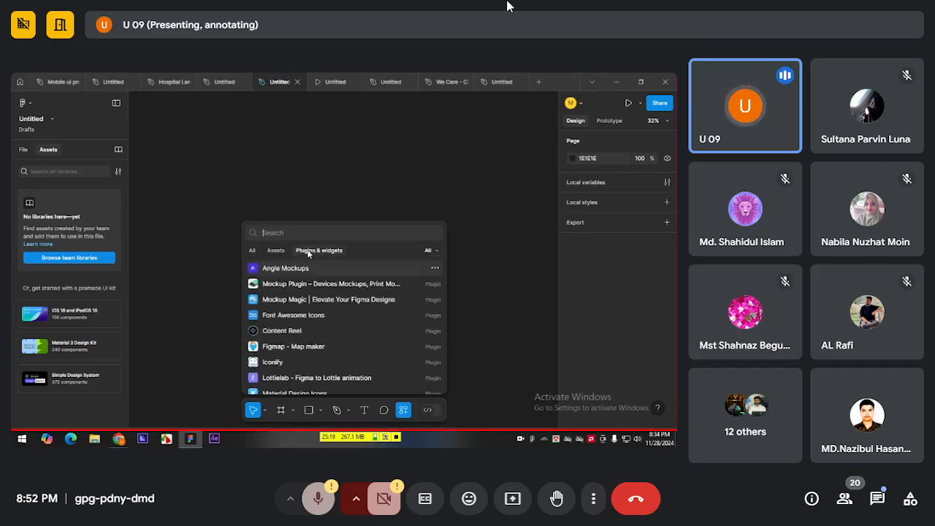
click(407, 411)
click(410, 412)
click(322, 251)
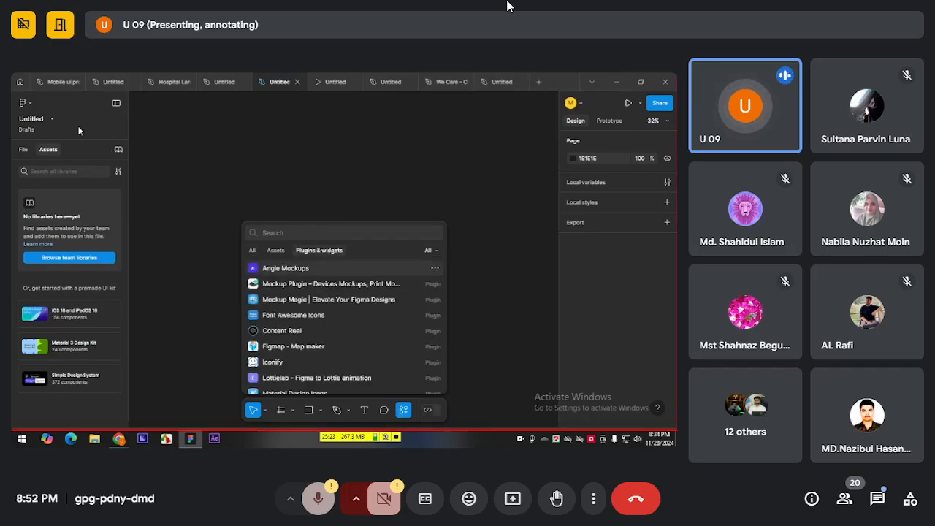
Step: Examine the widget and plugin commands, including the recently used ones
click(24, 102)
mouse_move(49, 246)
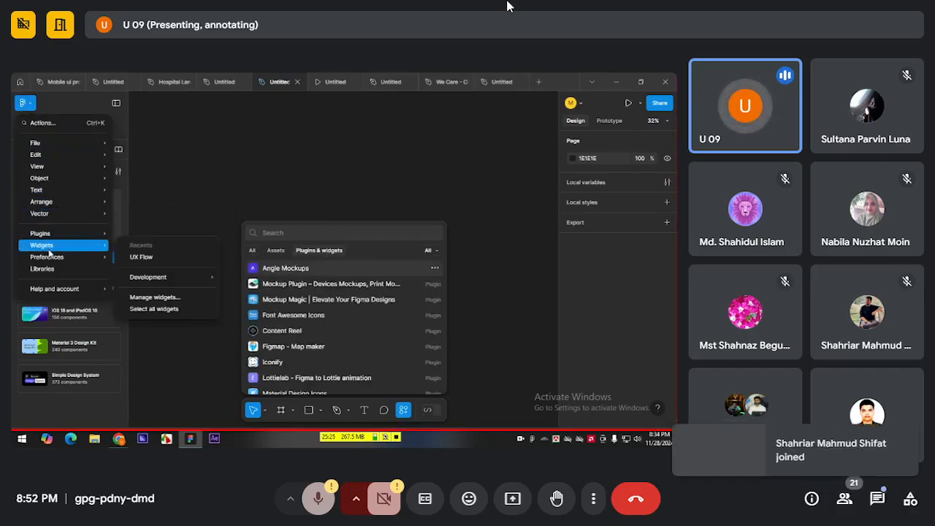
click(23, 102)
click(23, 102)
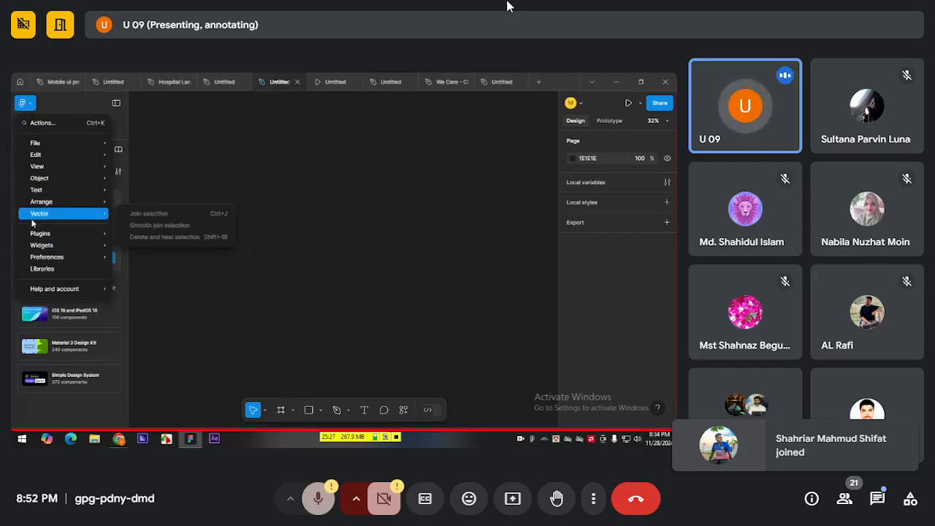
mouse_move(58, 233)
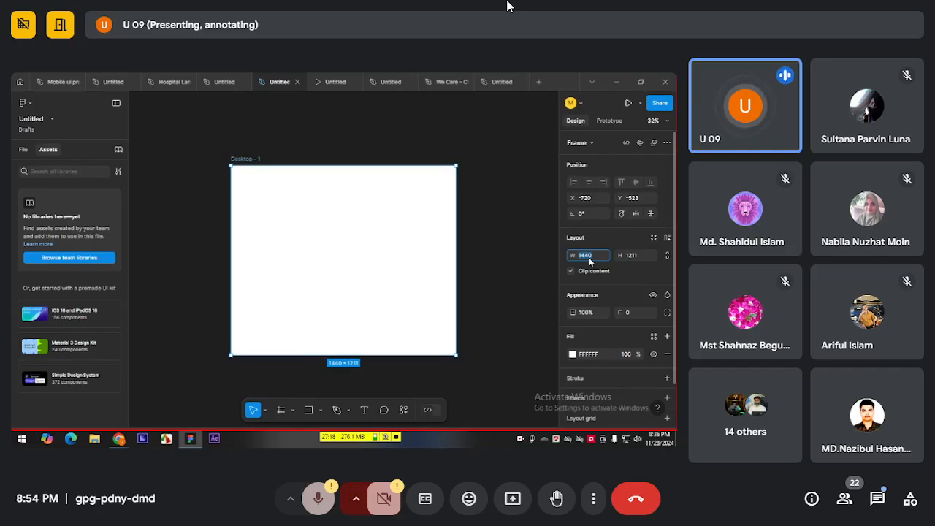
Step: Extend the white Desktop frame downward to a height of about 3135
scroll(345, 263, down, 3)
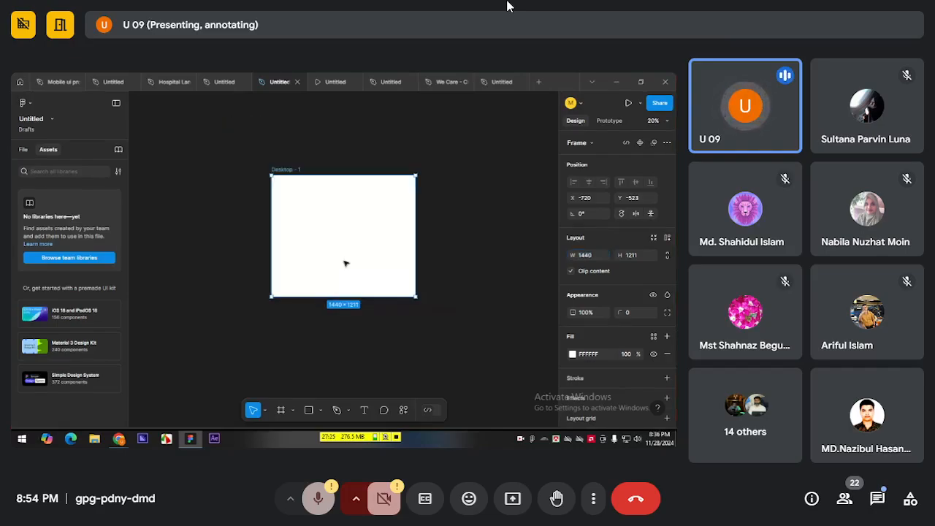
drag(347, 296, 358, 379)
click(441, 321)
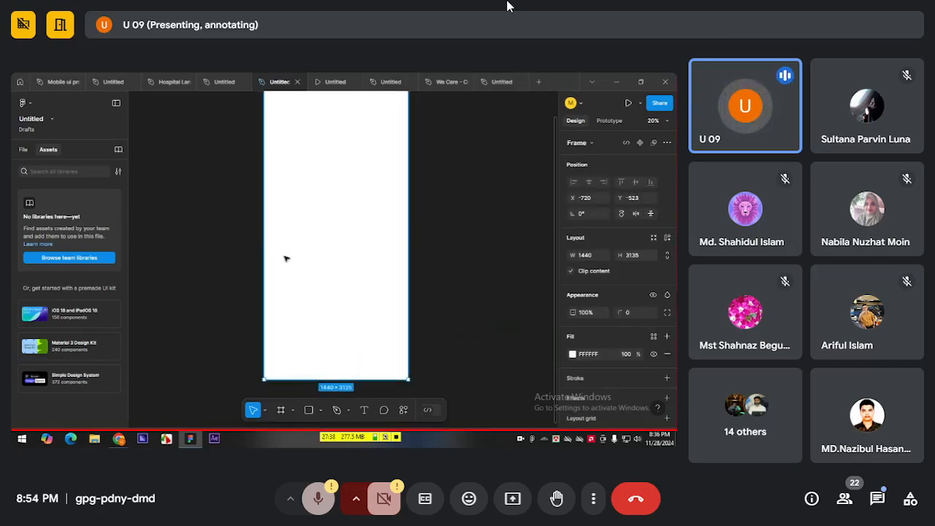
click(478, 260)
drag(431, 97, 422, 189)
click(356, 230)
scroll(303, 160, down, 1)
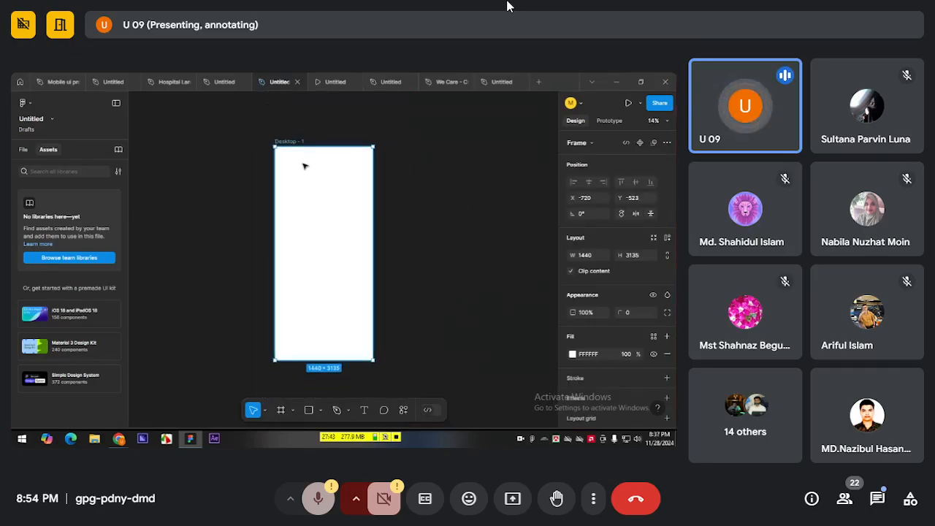
scroll(357, 198, up, 1)
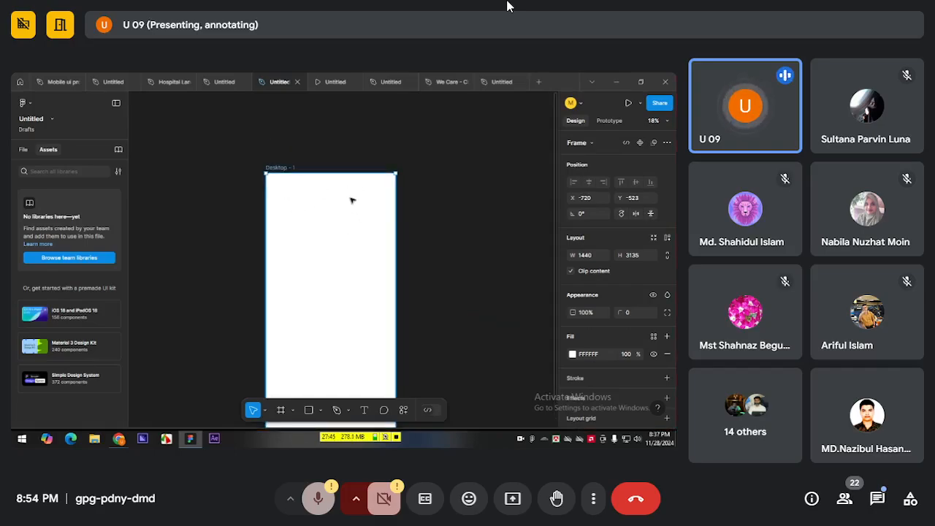
scroll(353, 201, up, 4)
drag(324, 241, 320, 237)
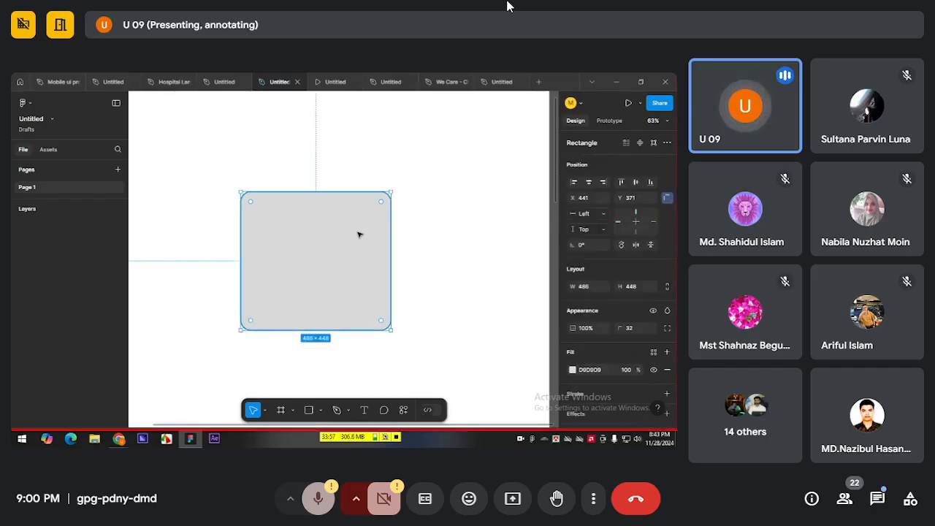
Step: Undo the grey rectangle's corner rounding and open its individual corner radius settings
key(ctrl+z)
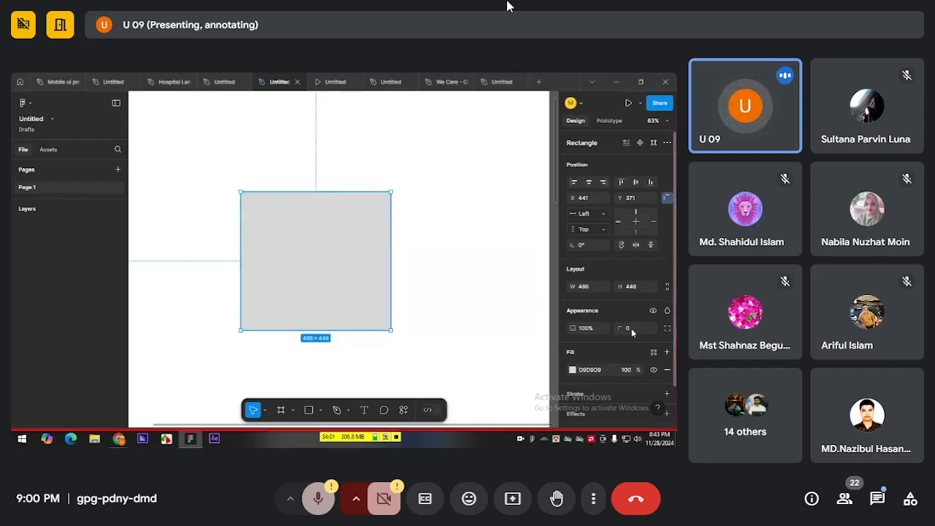
mouse_move(348, 246)
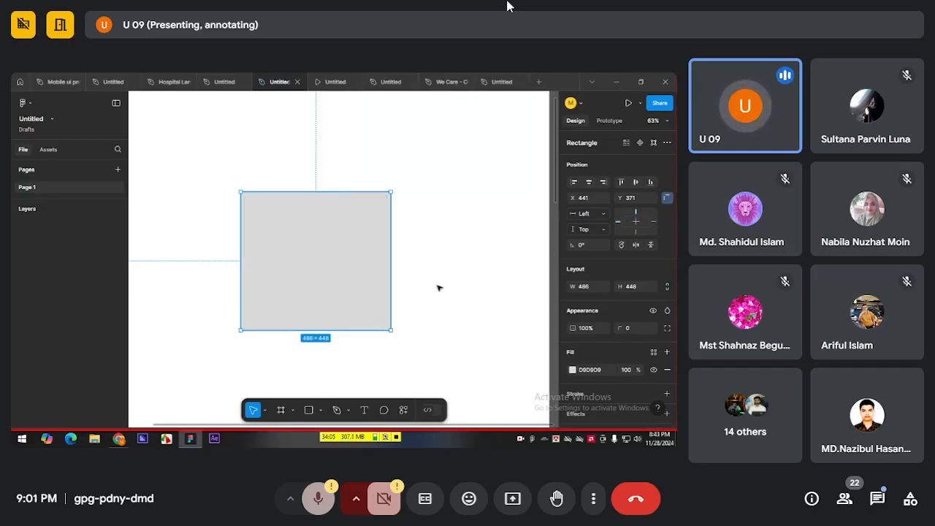
click(666, 328)
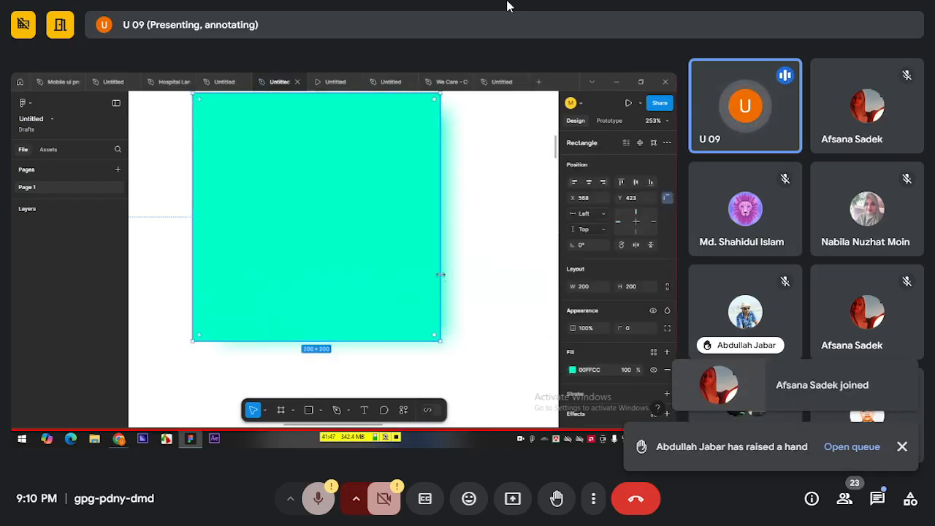
Step: Adjust the fill colour of the green 200 × 200 square
click(572, 370)
drag(546, 323, 519, 331)
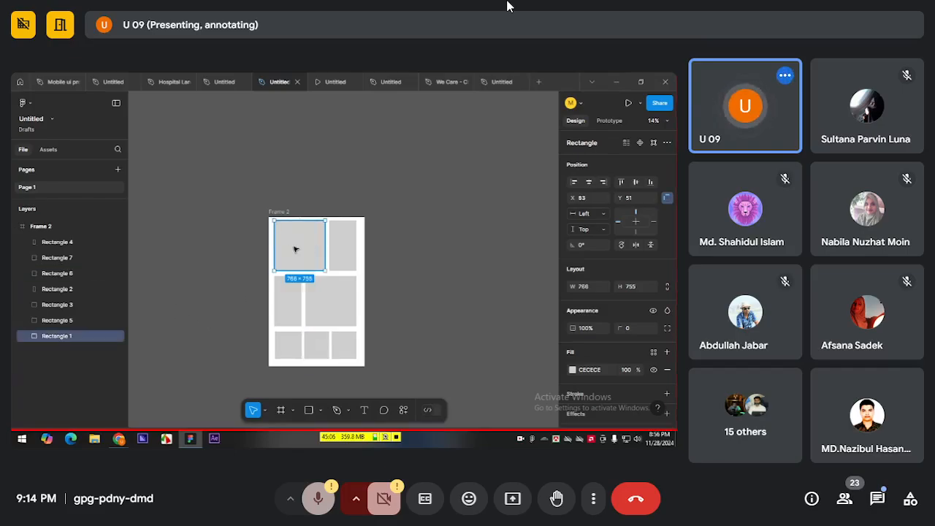
Step: Lock the Rectangle 1 layer and reposition Frame 2 higher on the canvas
click(59, 336)
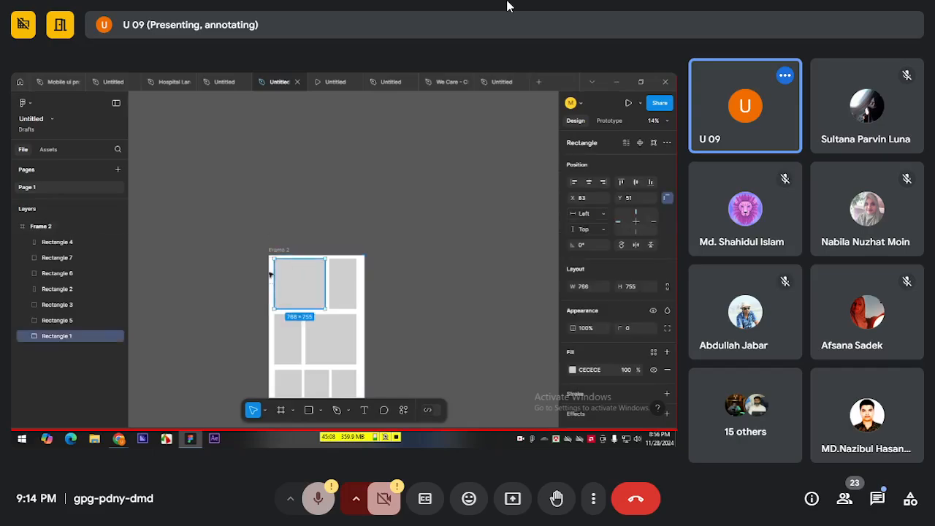
click(181, 335)
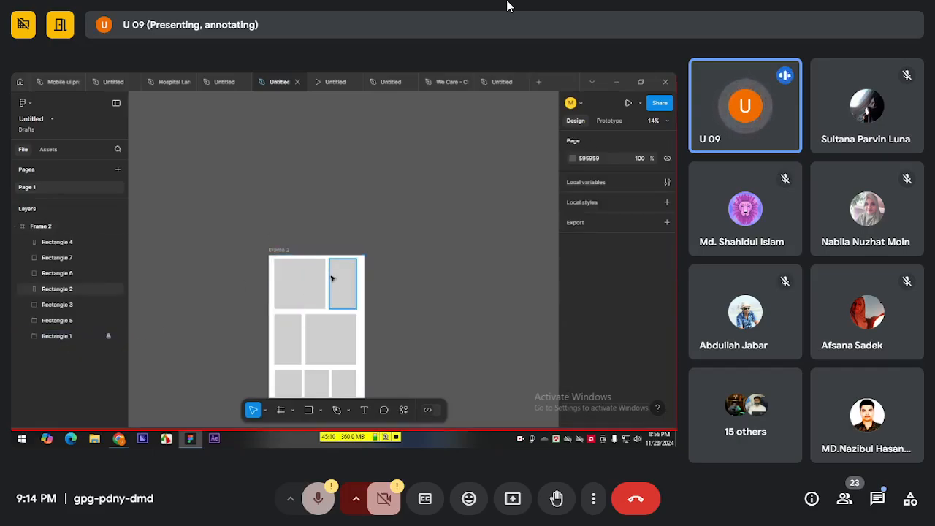
drag(278, 250, 273, 190)
click(267, 266)
click(247, 228)
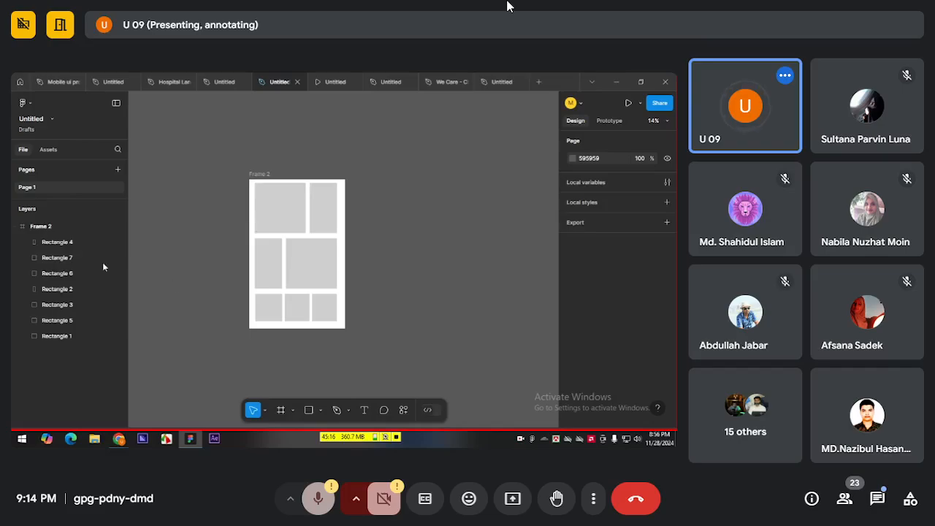
Step: Collapse and expand Frame 2's layers to examine the rectangles it contains, leaving nothing selected
click(21, 227)
click(21, 228)
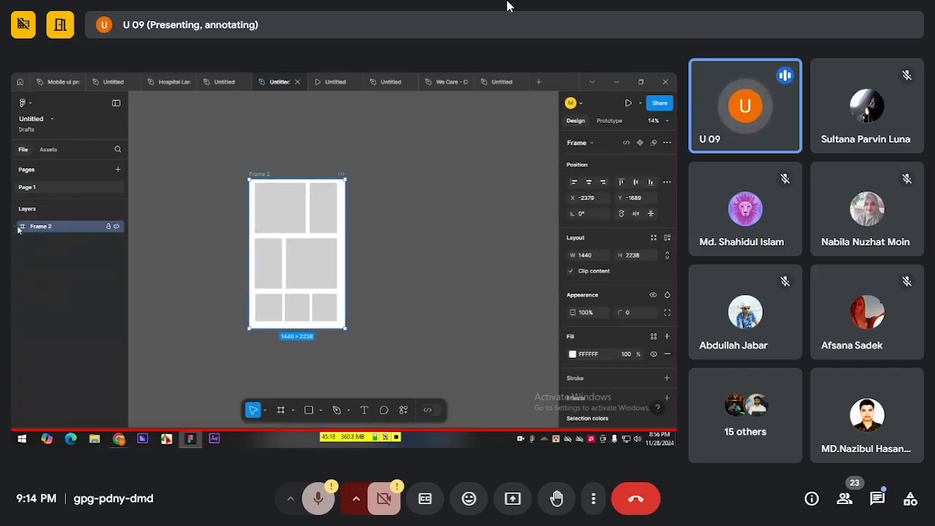
click(20, 227)
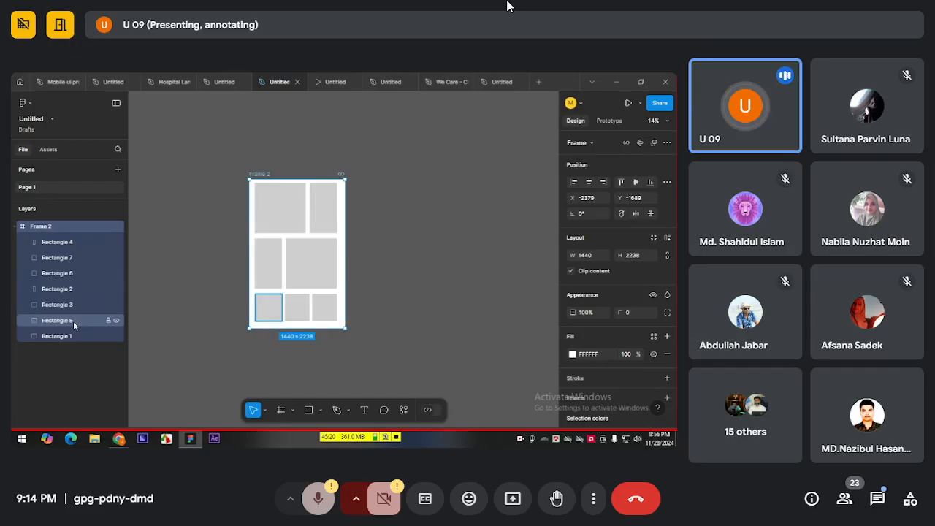
click(88, 365)
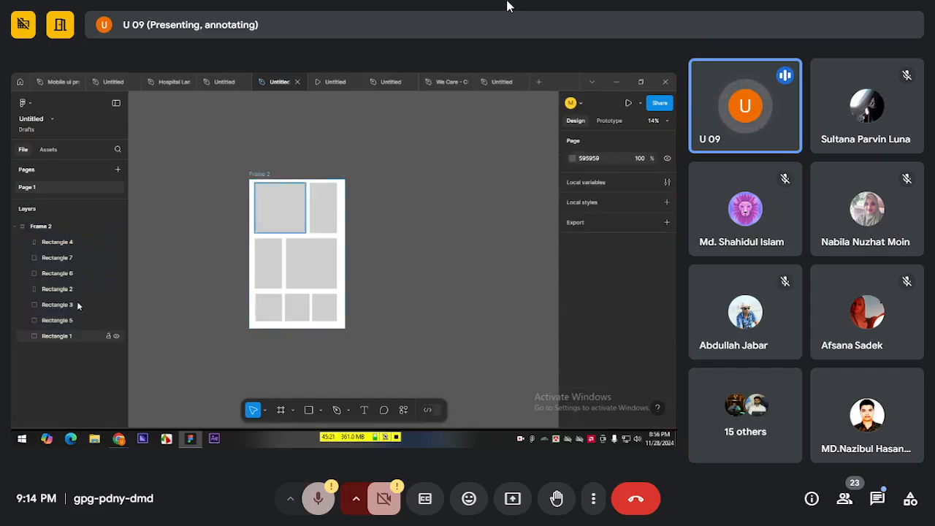
click(50, 228)
click(213, 199)
Step: Add a 1x PNG export setting to Frame 2 and bring up the file's export commands
click(265, 174)
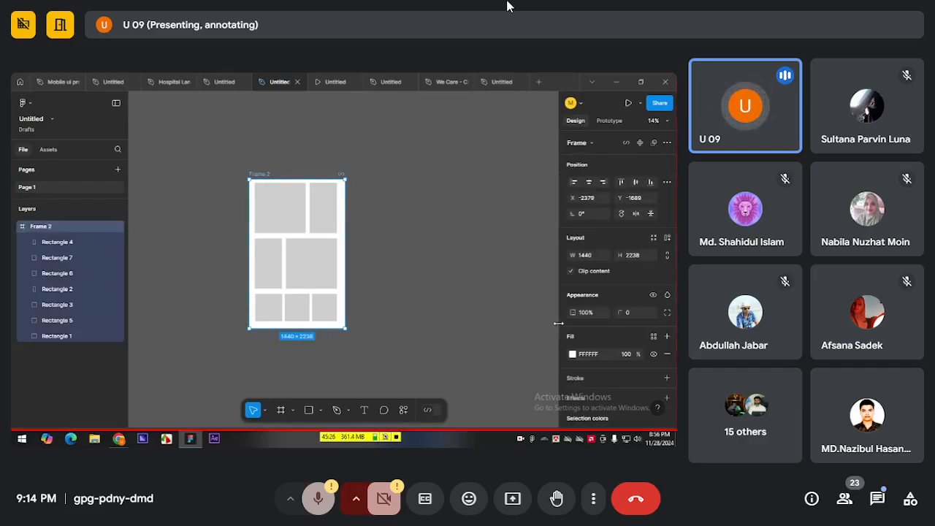
scroll(562, 318, down, 3)
click(576, 393)
scroll(577, 373, down, 2)
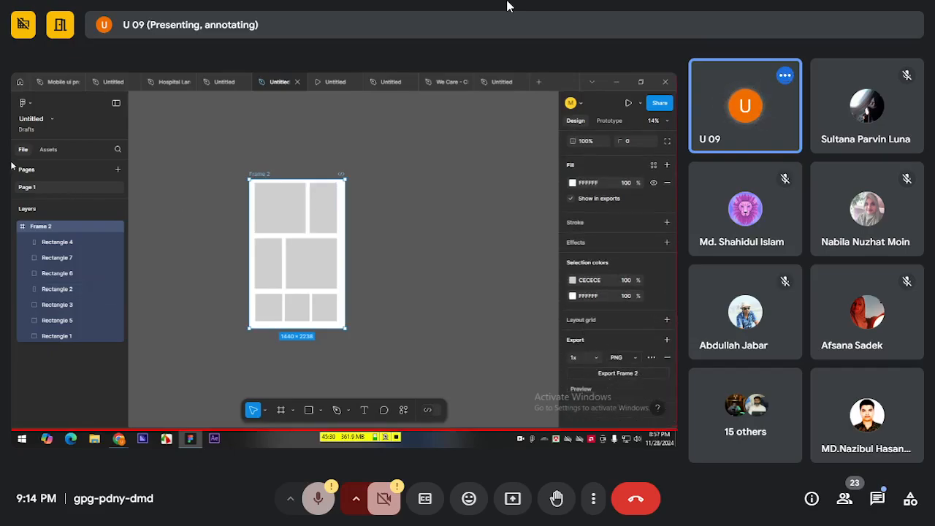
click(23, 103)
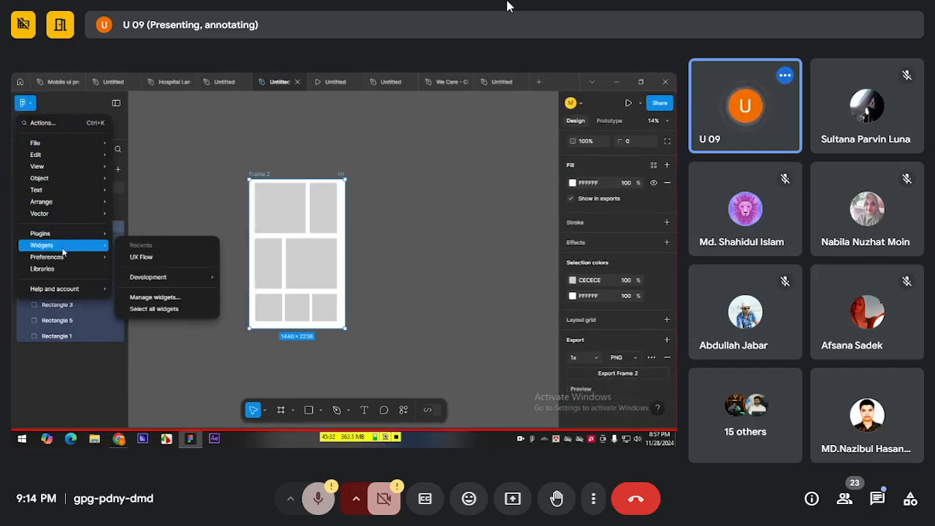
mouse_move(71, 144)
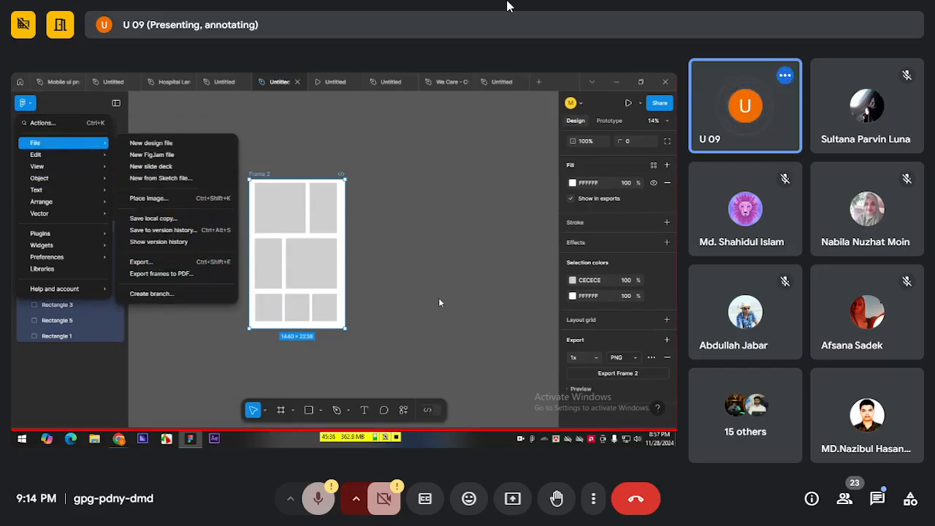
Step: Dismiss the file's export commands and look at the format choices of Frame 2's export setting
click(609, 335)
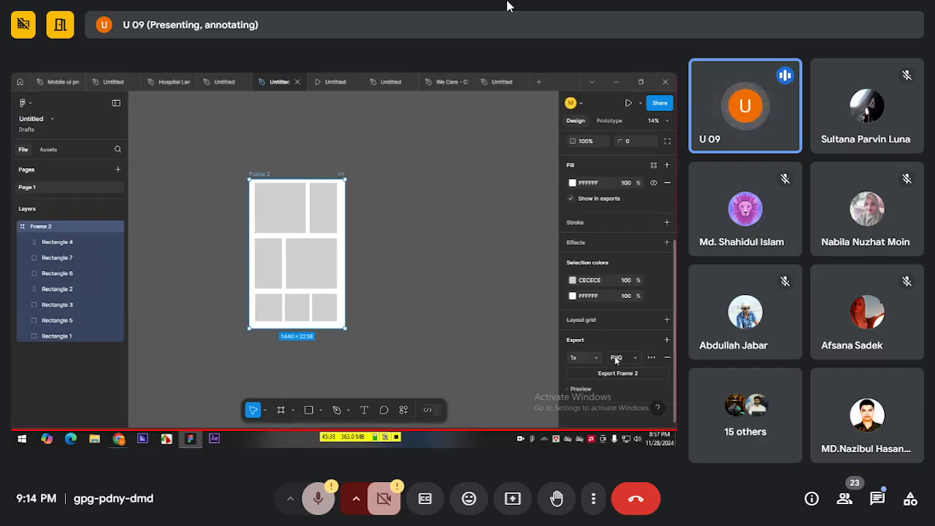
click(618, 357)
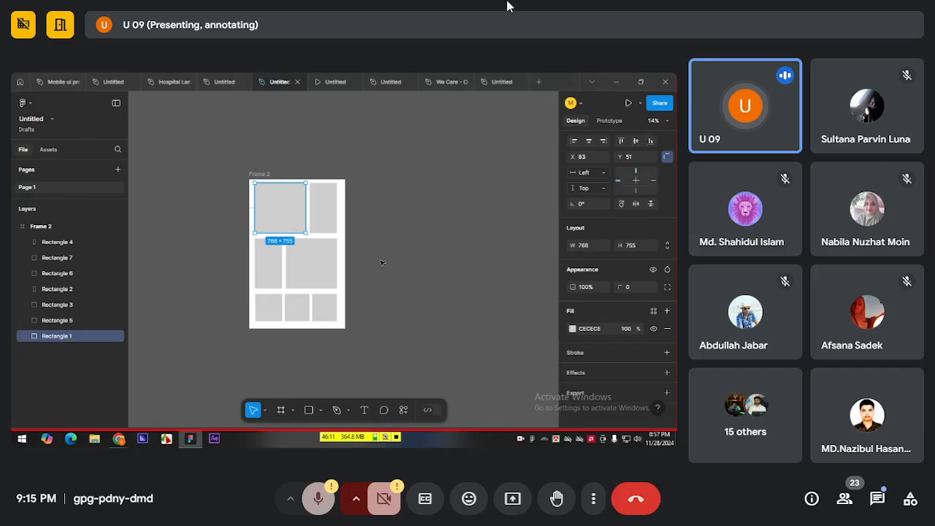
click(348, 268)
click(331, 272)
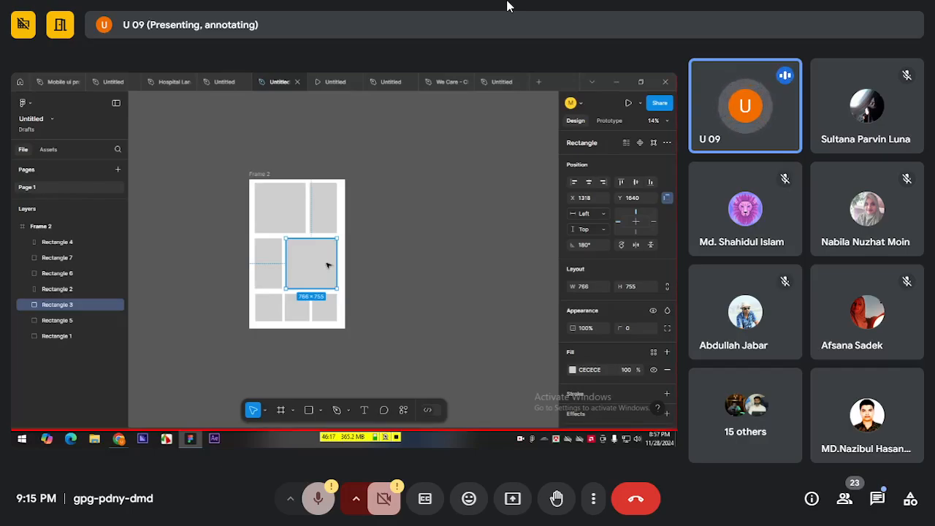
click(257, 255)
drag(222, 253, 265, 268)
click(357, 272)
click(355, 268)
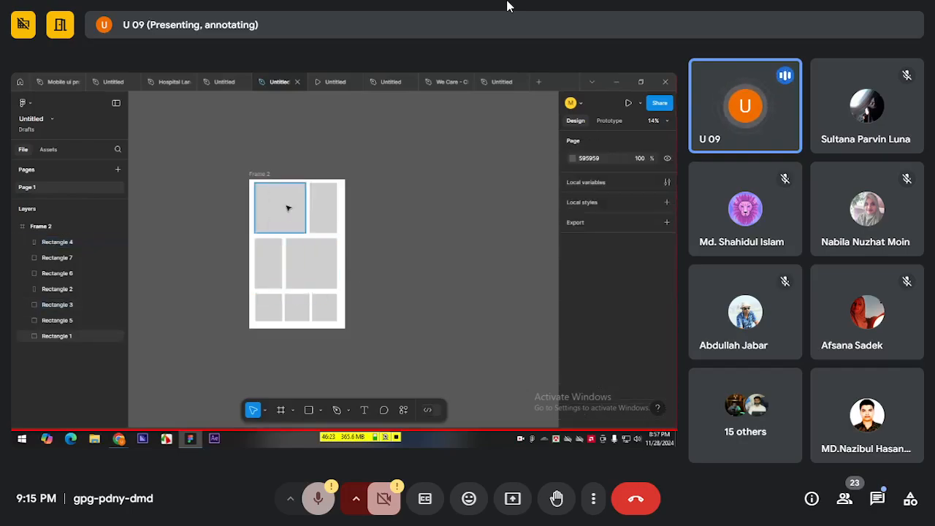
Step: Add a 1x PNG export setting to Rectangle 1 and look at its available file formats
click(289, 208)
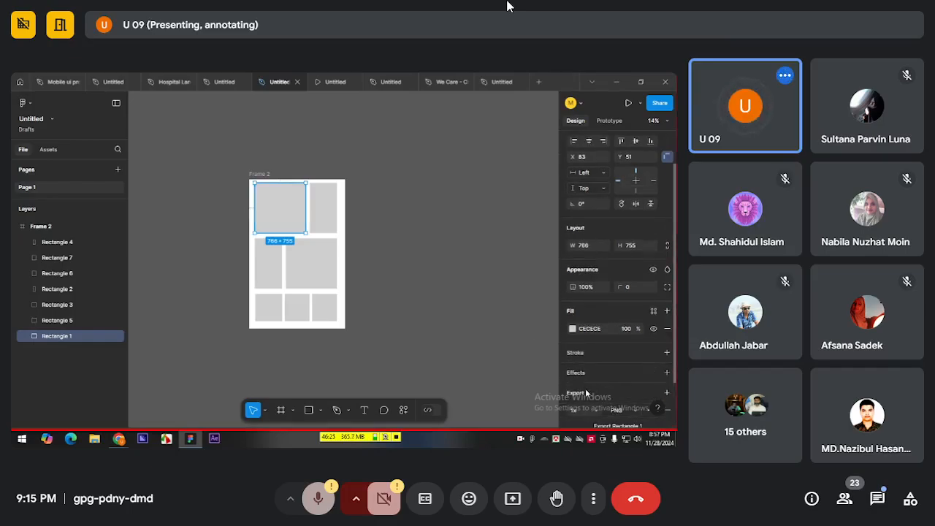
click(666, 393)
click(629, 358)
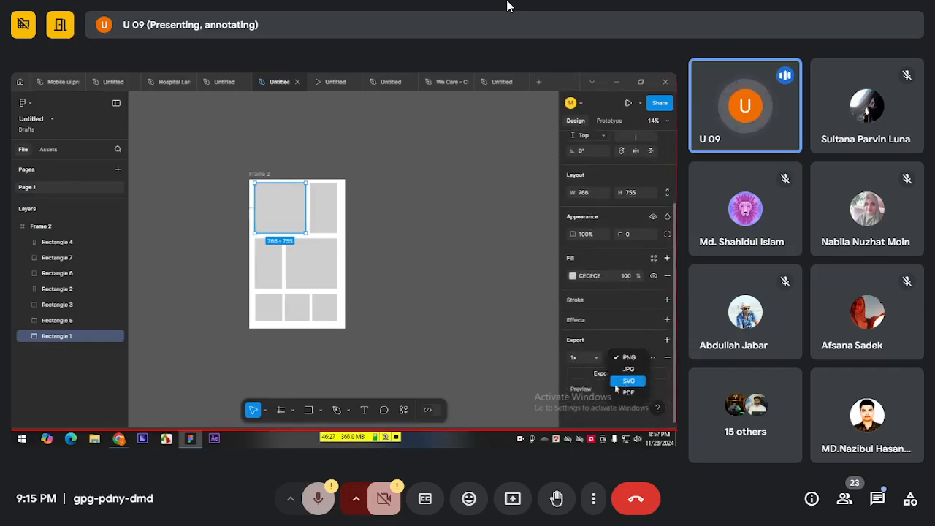
click(597, 394)
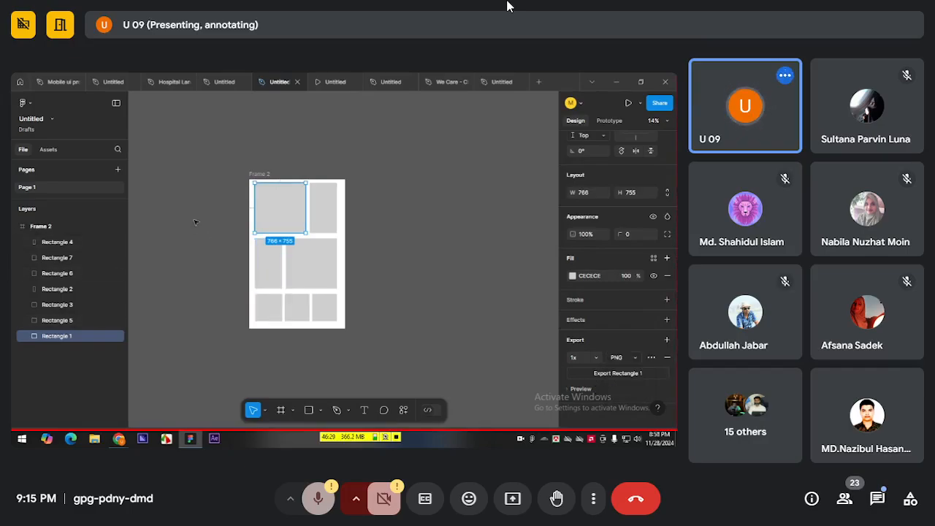
Step: Examine the format choices and extra options of Frame 2's export setting, and expand its export preview
click(236, 180)
click(260, 174)
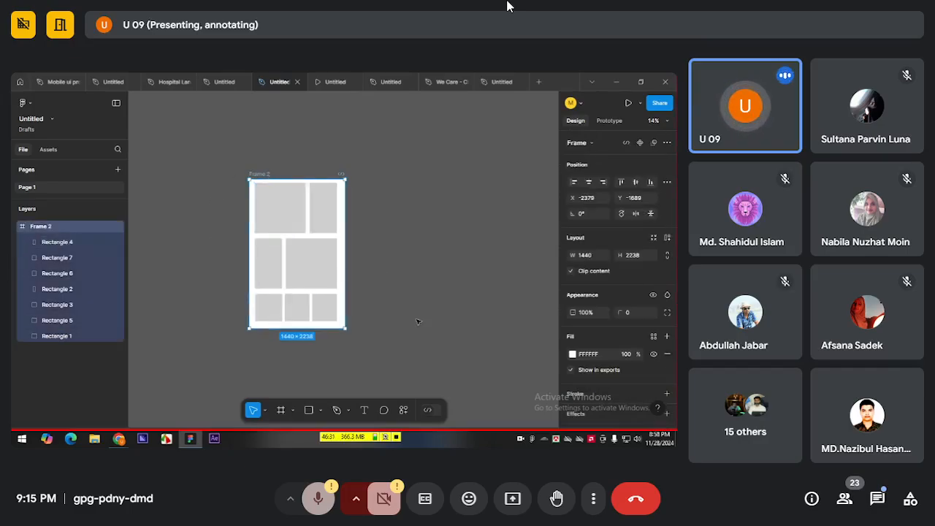
scroll(589, 319, down, 5)
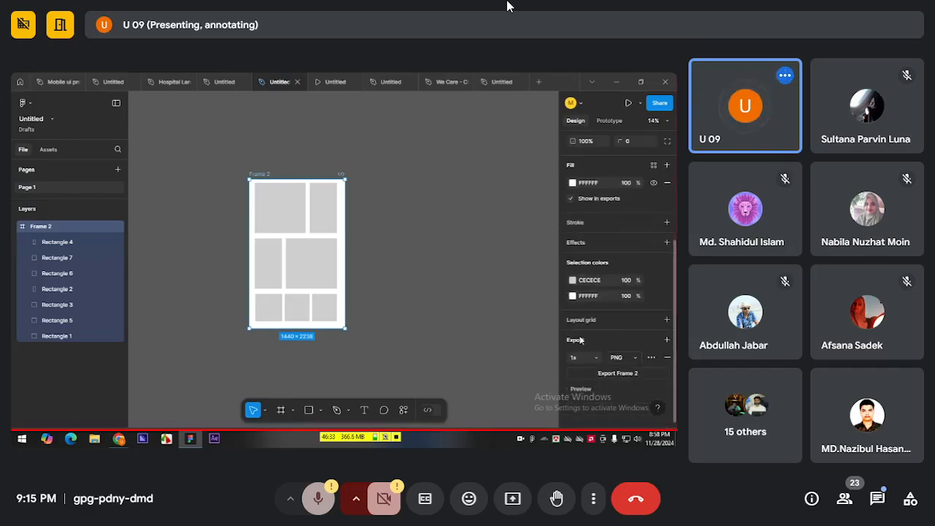
click(620, 358)
click(618, 341)
click(650, 358)
click(633, 342)
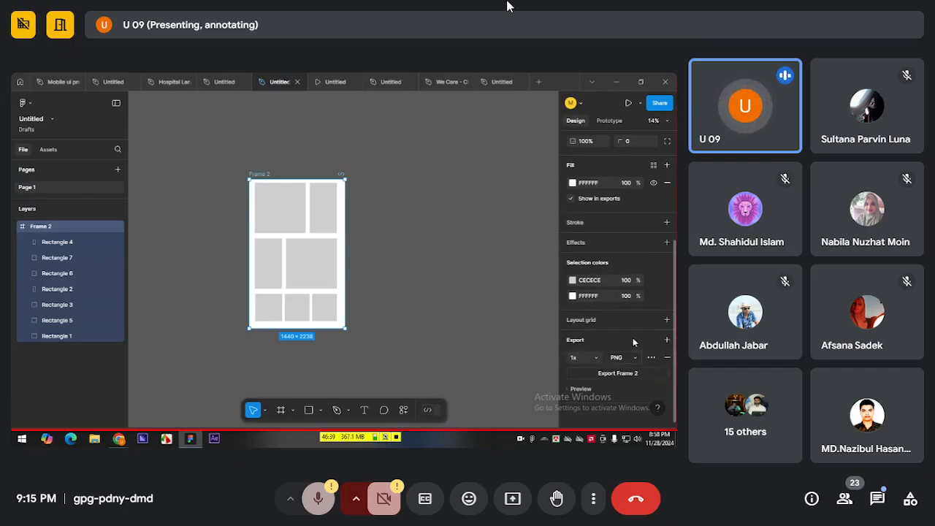
click(573, 390)
scroll(585, 336, down, 2)
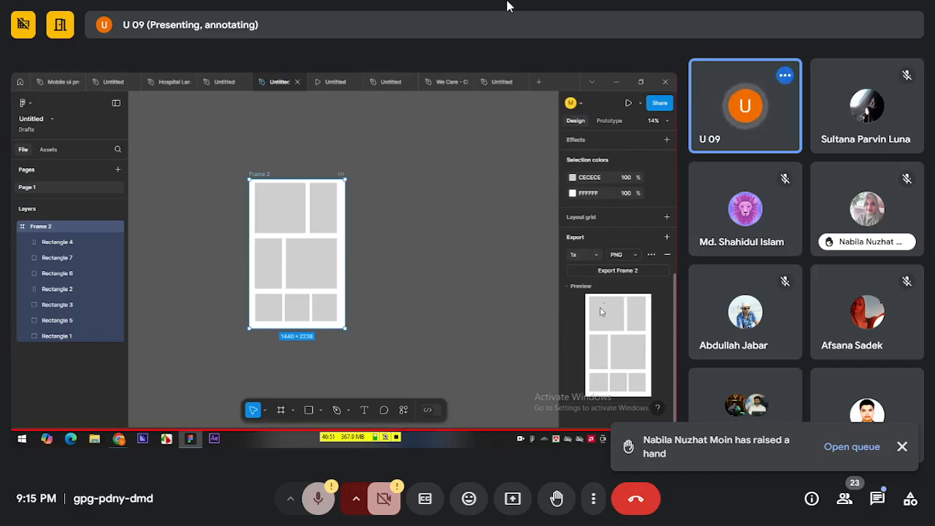
Step: Export Frame 2 as a 1x PNG to the Desktop under the file name "Home page"
click(493, 309)
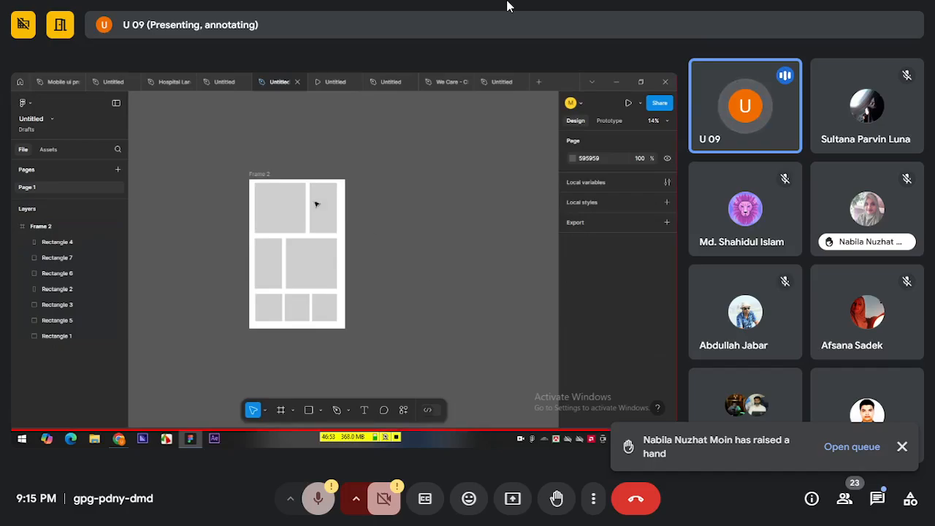
click(272, 175)
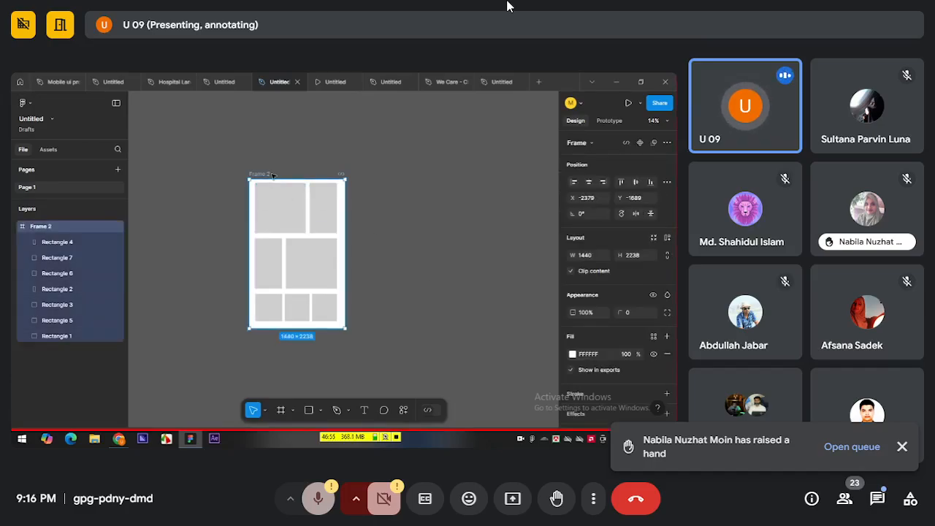
scroll(570, 307, down, 5)
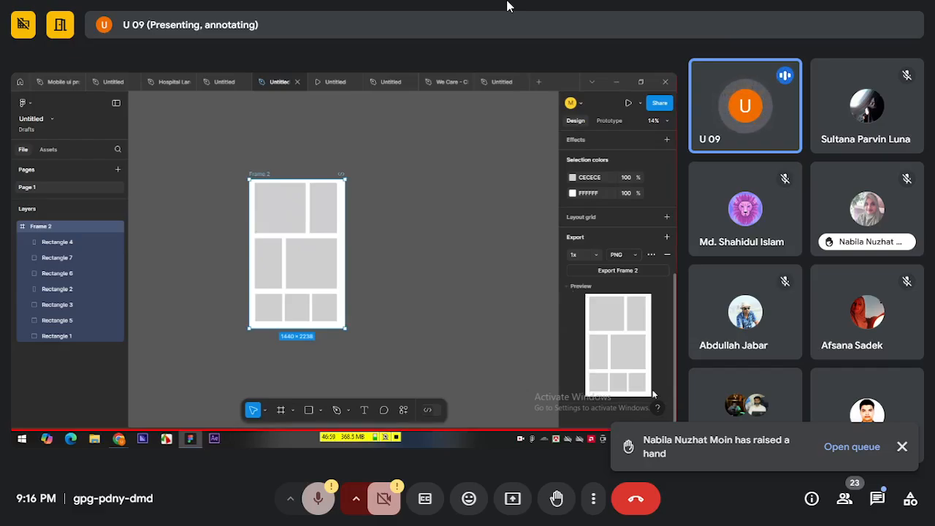
click(619, 270)
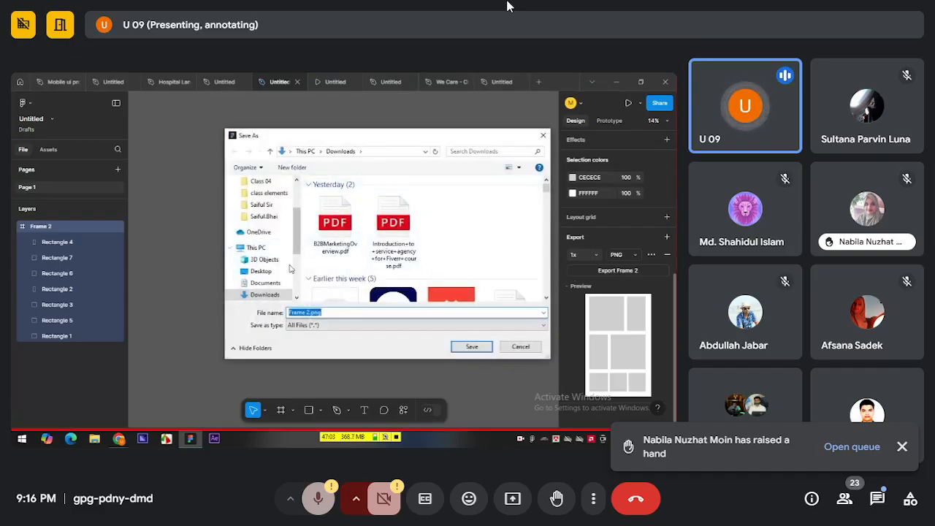
scroll(271, 219, up, 3)
click(262, 181)
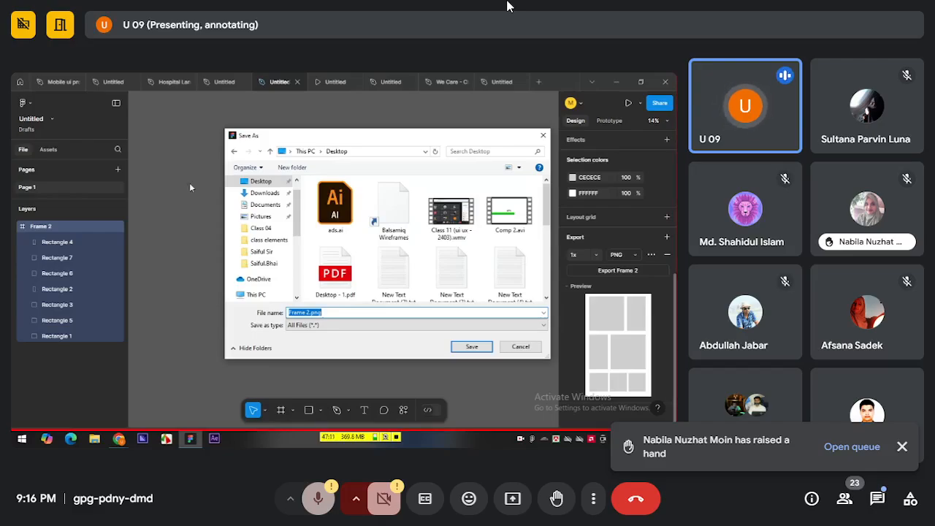
text(Home page)
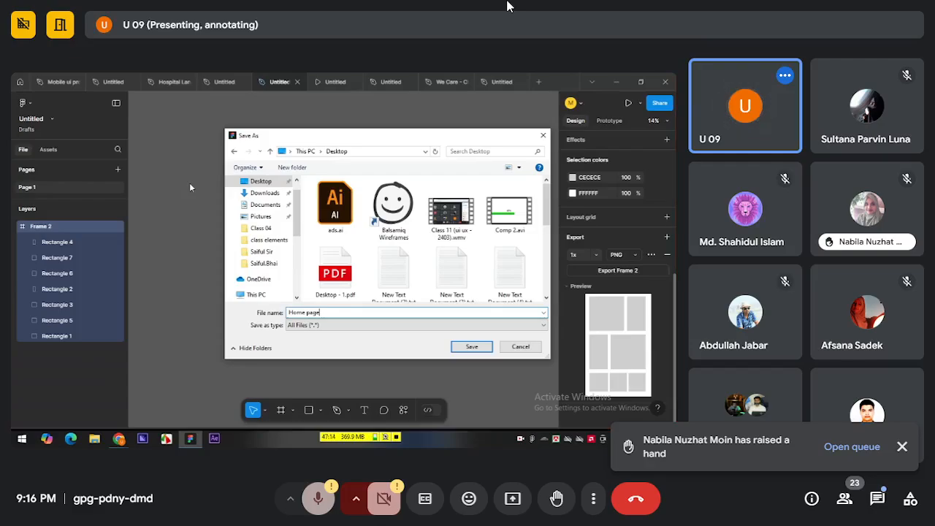
click(453, 346)
Step: Open the exported Home page.png from the desktop, inspect it at different zoom levels and close it
key(super+d)
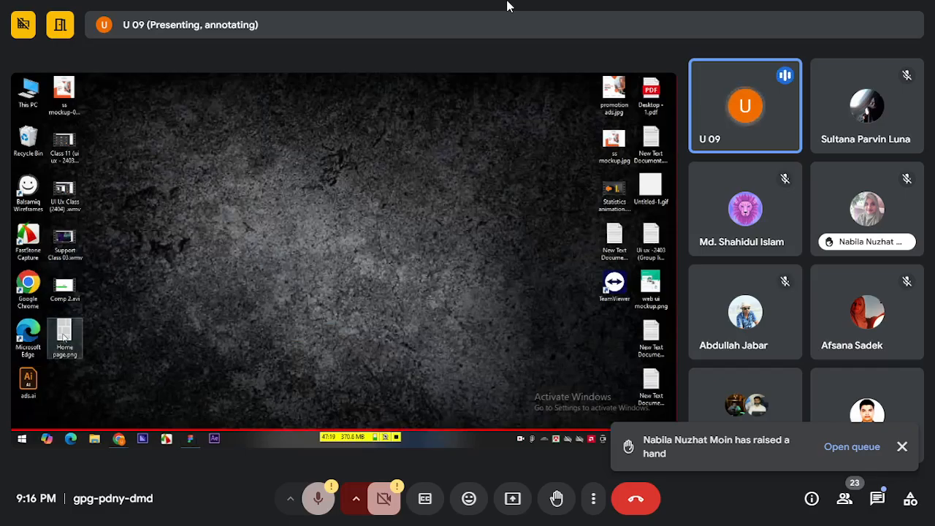
double_click(431, 191)
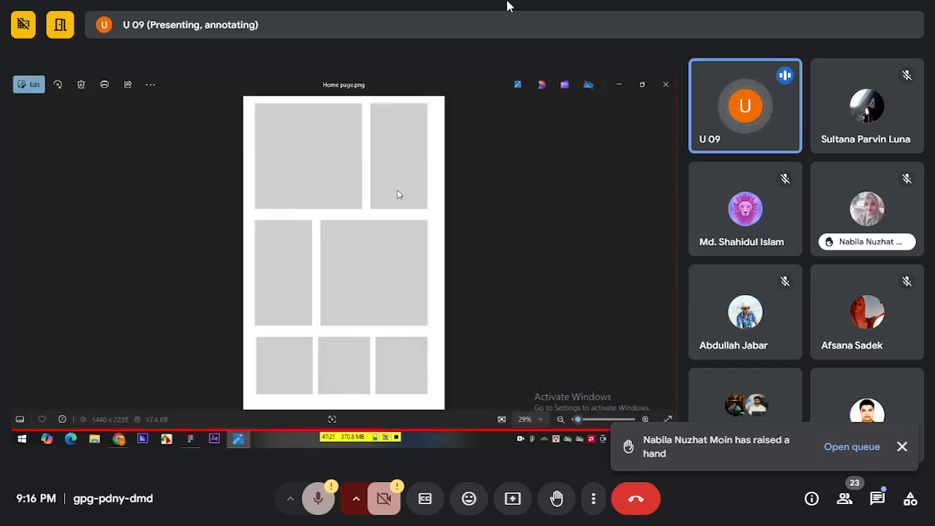
scroll(322, 157, up, 3)
scroll(324, 157, down, 3)
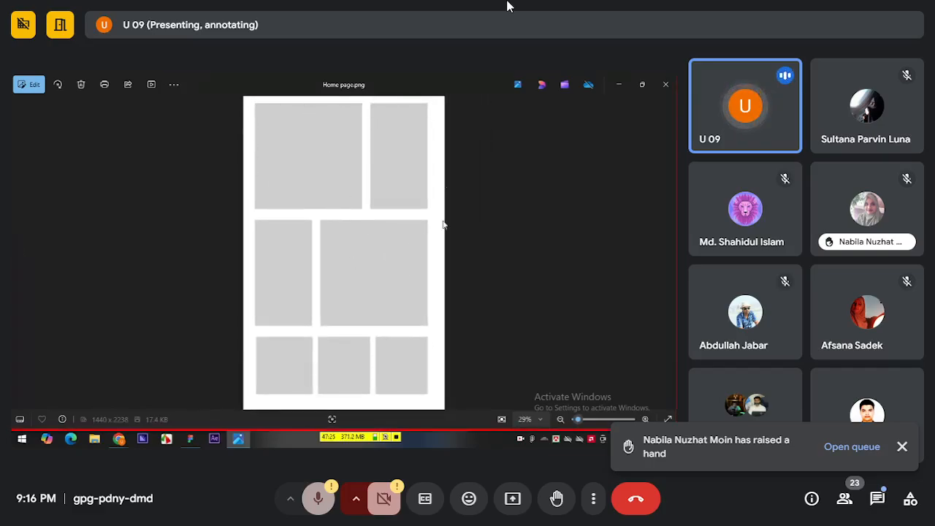
scroll(357, 228, up, 3)
scroll(357, 229, down, 3)
click(666, 84)
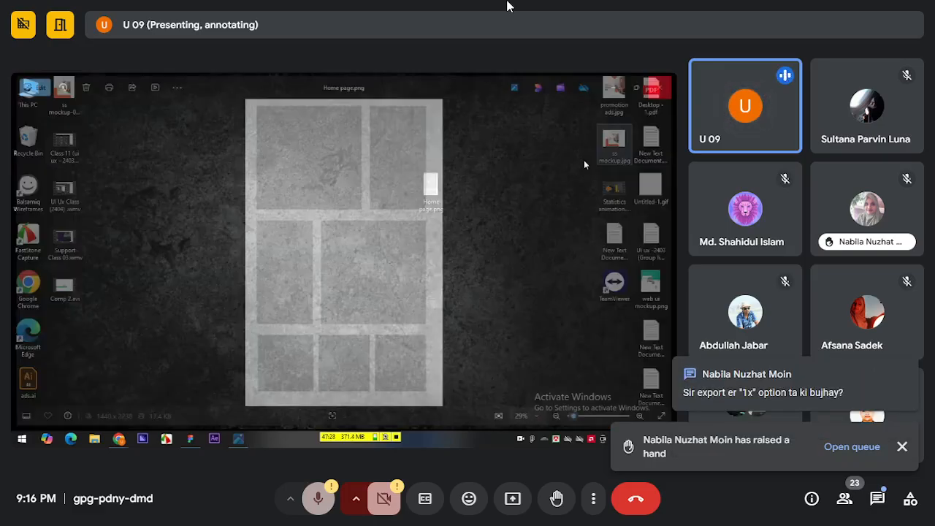
Step: Switch back to Figma, select Frame 2 and look through its design properties
click(190, 439)
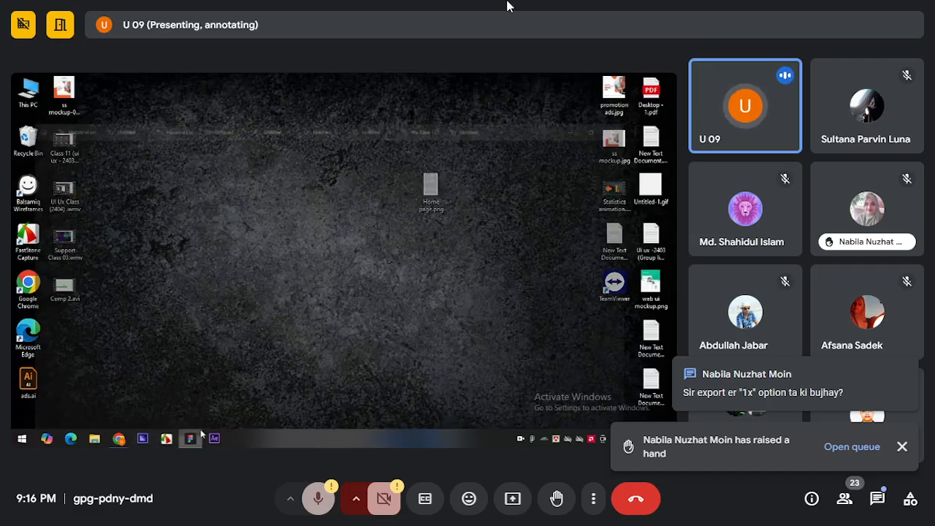
click(295, 355)
drag(228, 153, 445, 393)
click(484, 351)
click(257, 176)
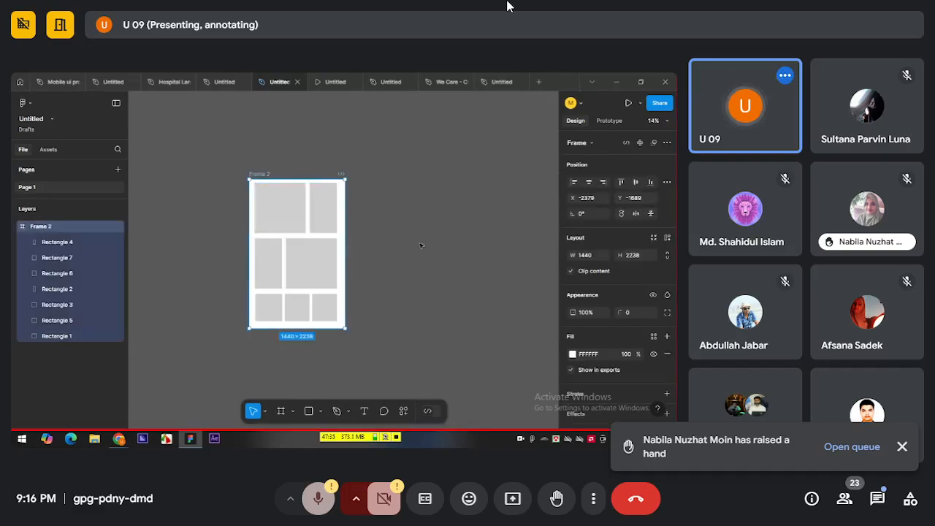
scroll(569, 363, down, 5)
scroll(564, 358, up, 5)
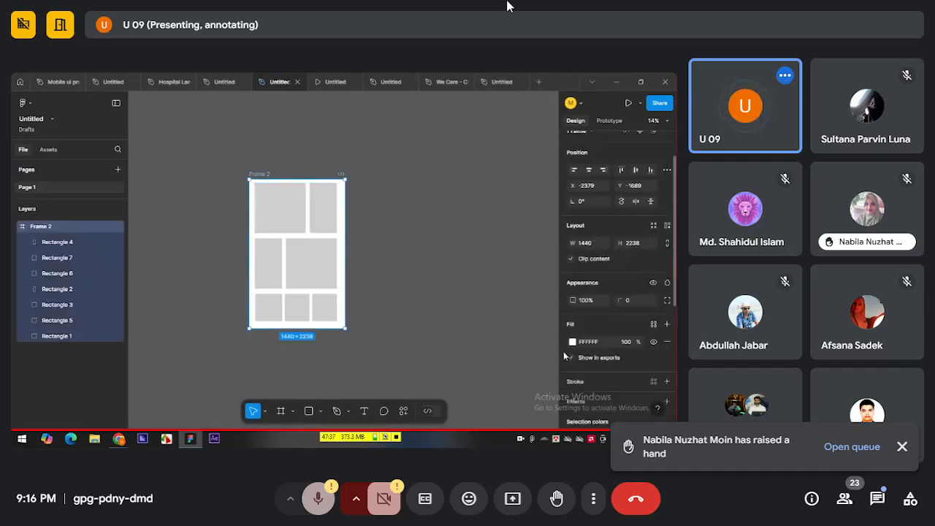
Step: Select the large Rectangle 1 in Frame 2's first row to show its size and position properties
click(417, 333)
scroll(289, 245, up, 2)
ctrl+scroll(293, 277, up, 5)
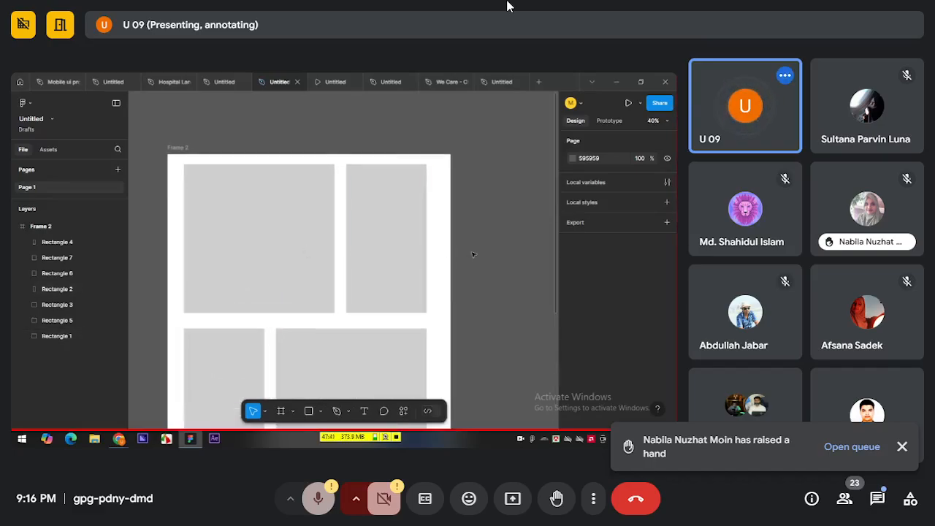
ctrl+scroll(353, 263, down, 1)
click(322, 258)
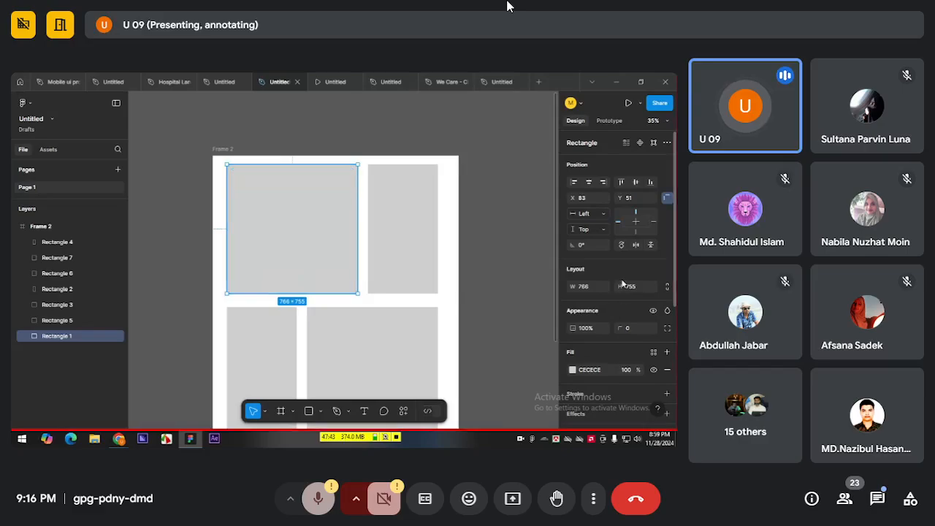
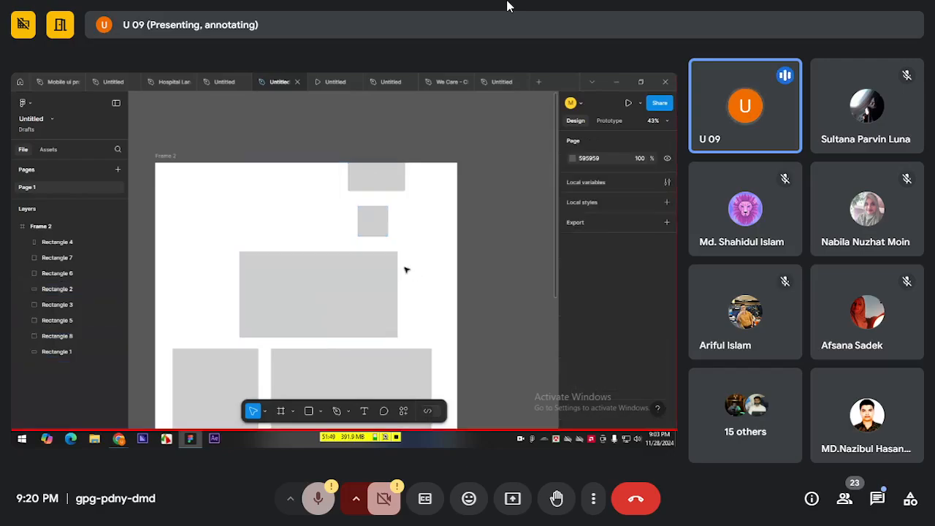
scroll(405, 268, down, 3)
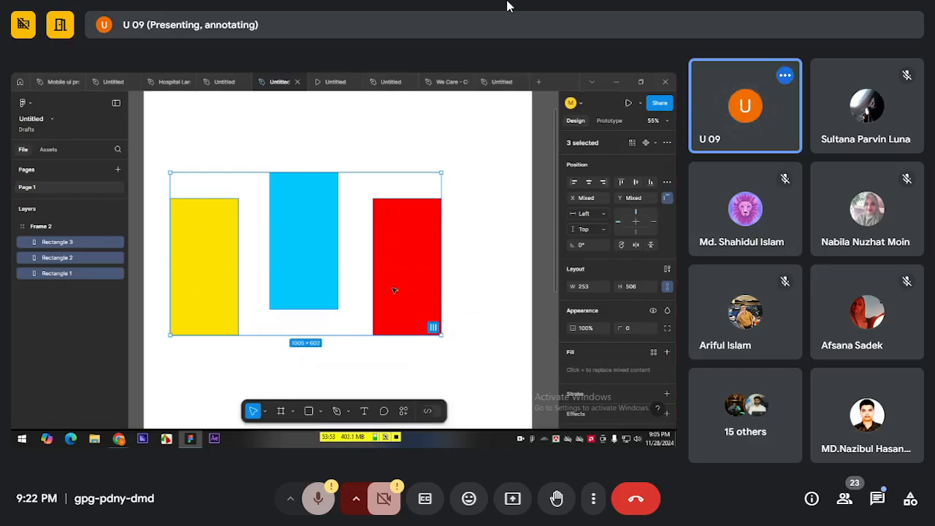
Step: Move the red rectangle closer to the blue one and slightly lower, to about X 794, Y 529
click(476, 322)
click(426, 307)
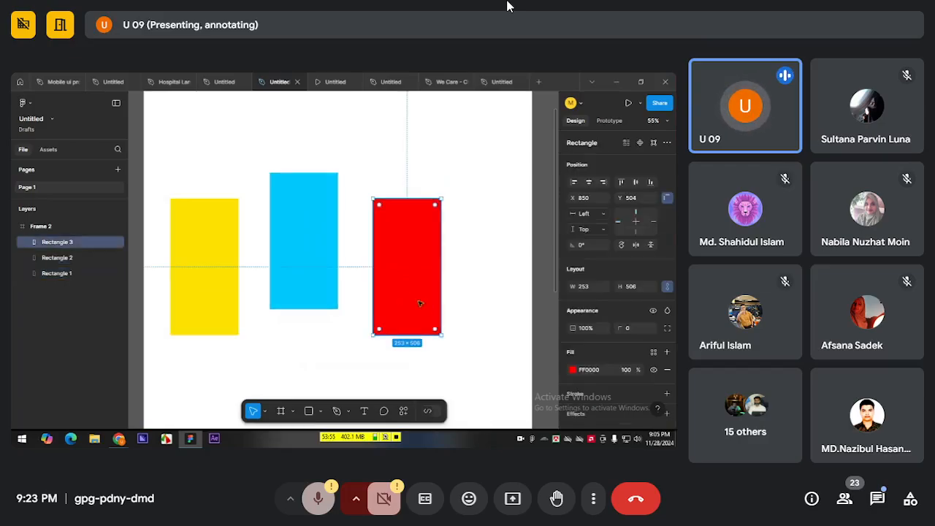
click(314, 295)
click(217, 292)
click(322, 295)
mouse_move(404, 311)
mouse_down()
mouse_move(377, 301)
mouse_move(385, 297)
mouse_move(391, 312)
mouse_up()
click(214, 296)
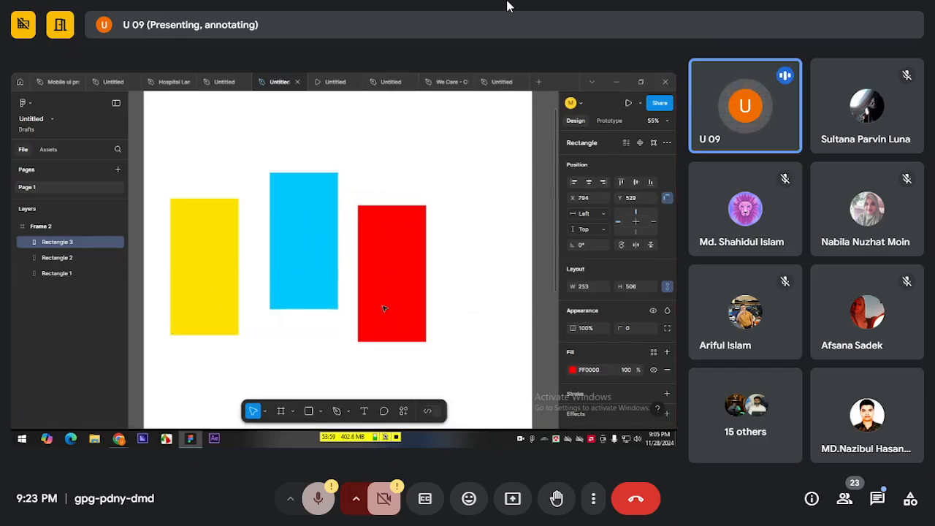
Step: Select the yellow, blue and red rectangles together and apply auto layout to them
drag(461, 357, 183, 302)
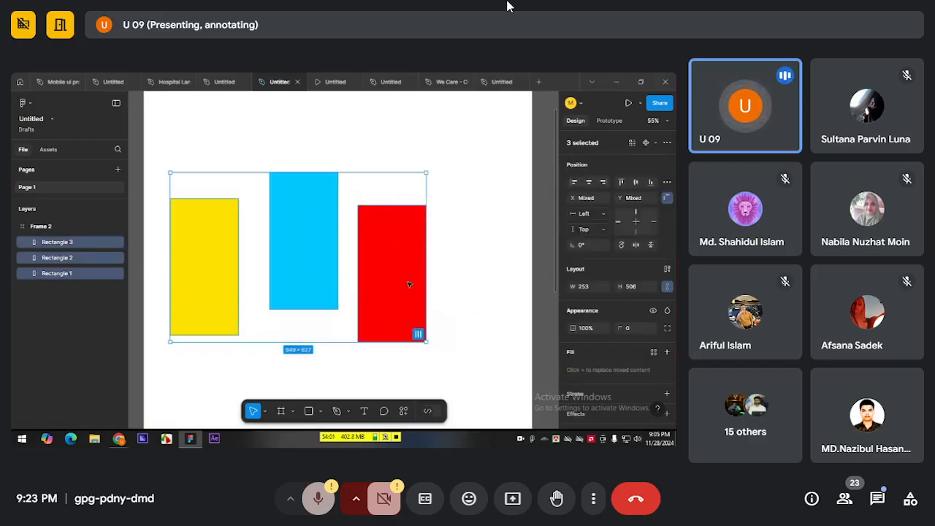
click(419, 332)
click(453, 337)
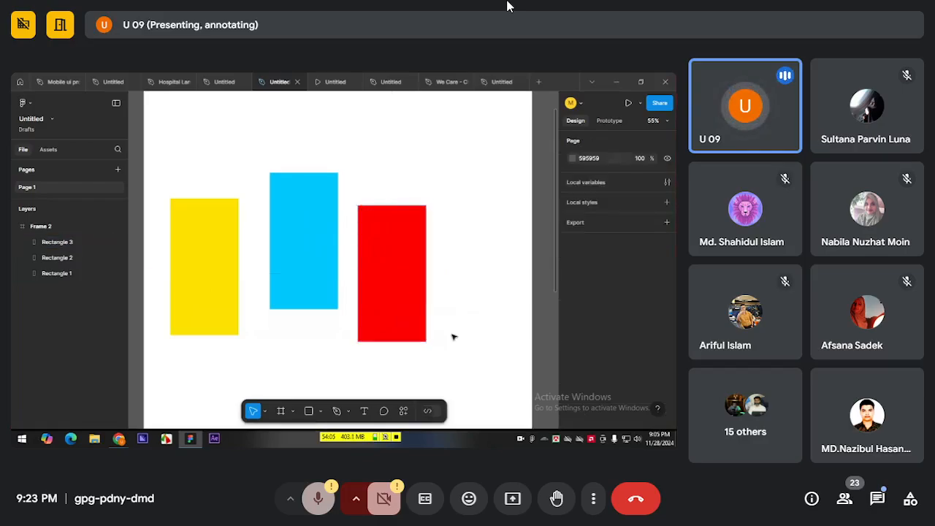
drag(455, 360, 168, 300)
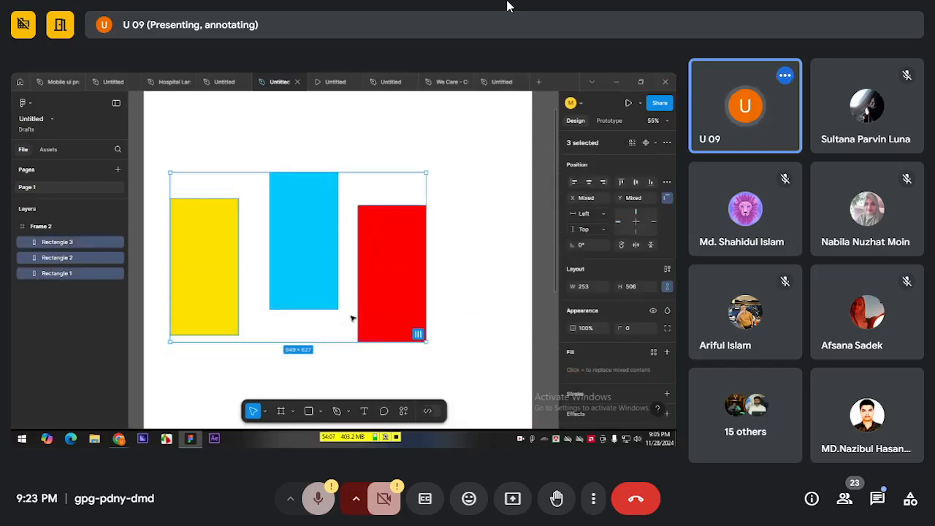
click(467, 269)
key(ctrl+a)
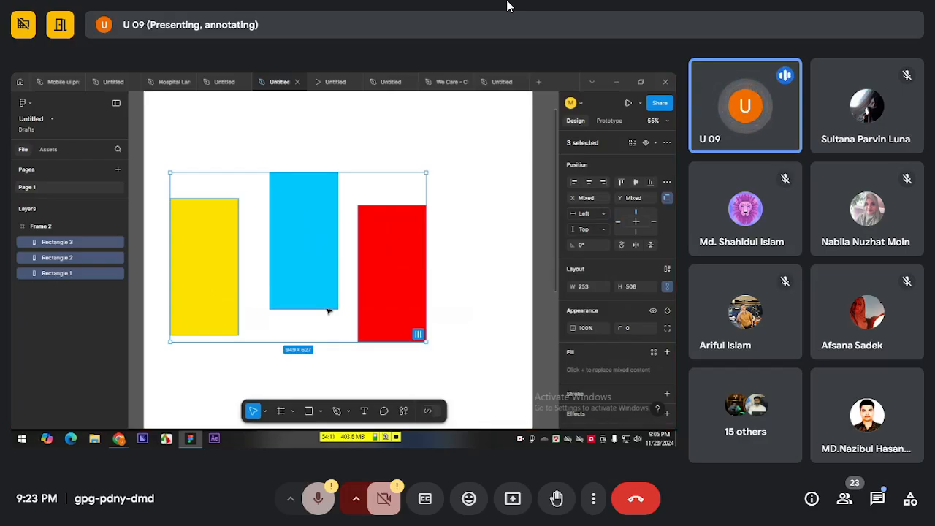
click(667, 269)
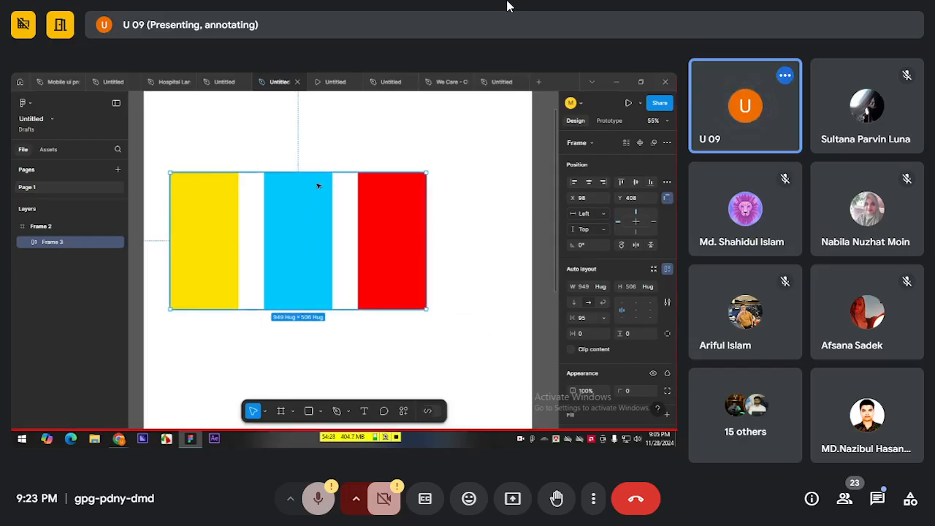
Step: Move the auto layout frame with the three rectangles down and right within Frame 2, to about X 169, Y 470
click(461, 248)
drag(403, 225, 428, 259)
click(466, 240)
click(431, 240)
click(486, 234)
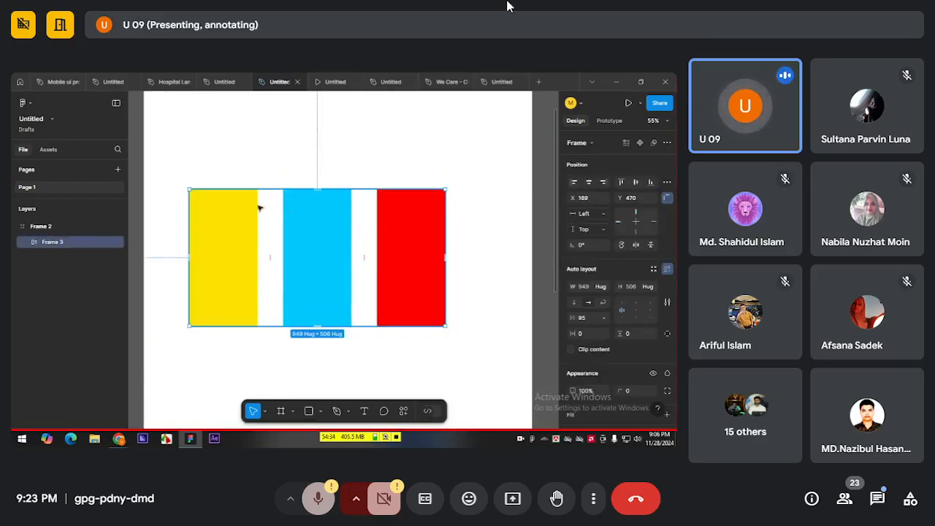
click(510, 259)
click(437, 261)
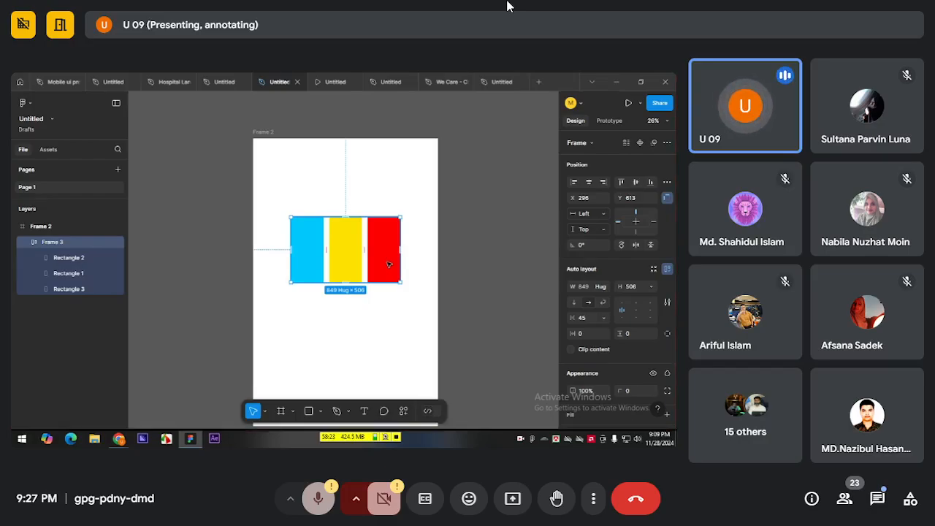
Step: Examine Frame 2's design properties down to its export preview, and those of the auto layout frame inside it
click(431, 265)
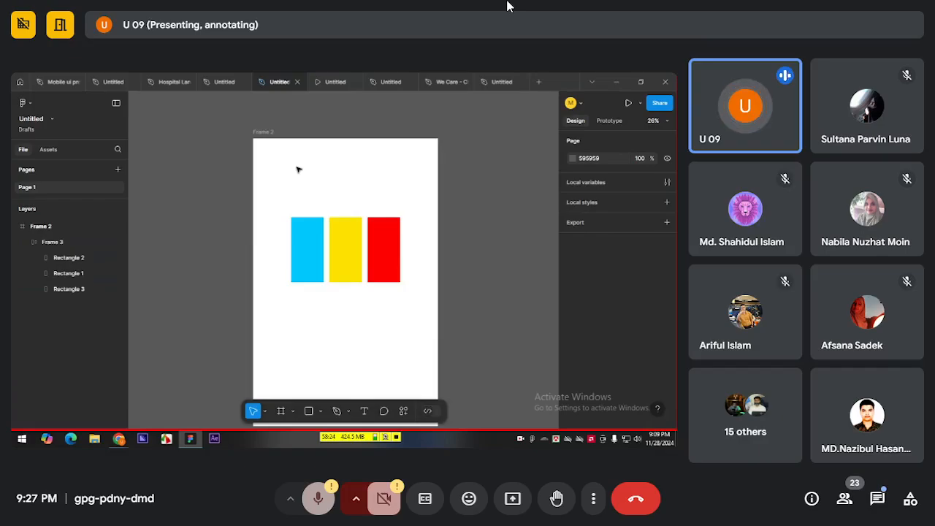
click(266, 133)
scroll(593, 322, down, 1)
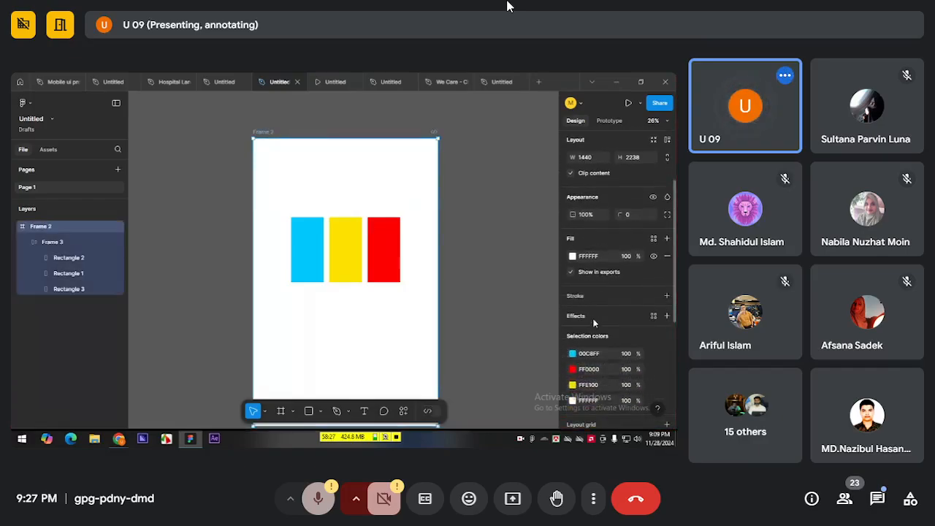
scroll(605, 328, down, 3)
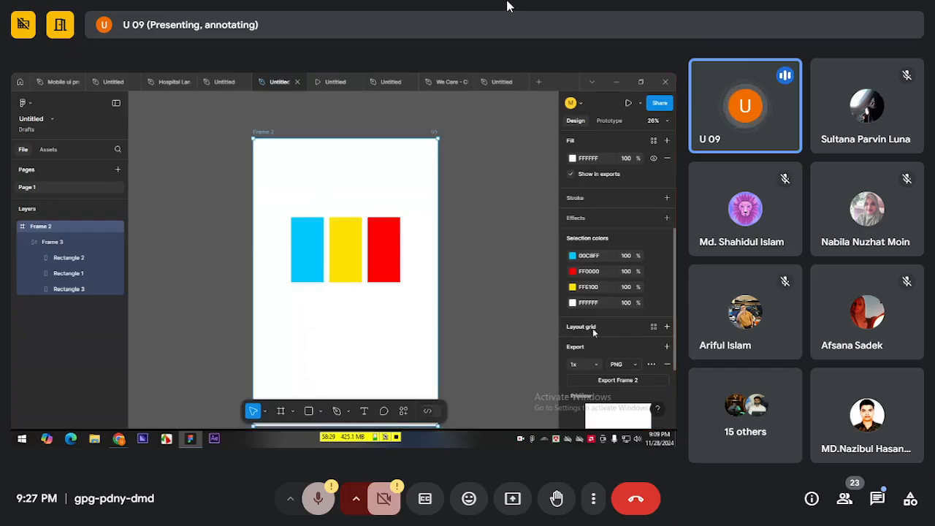
scroll(598, 326, down, 3)
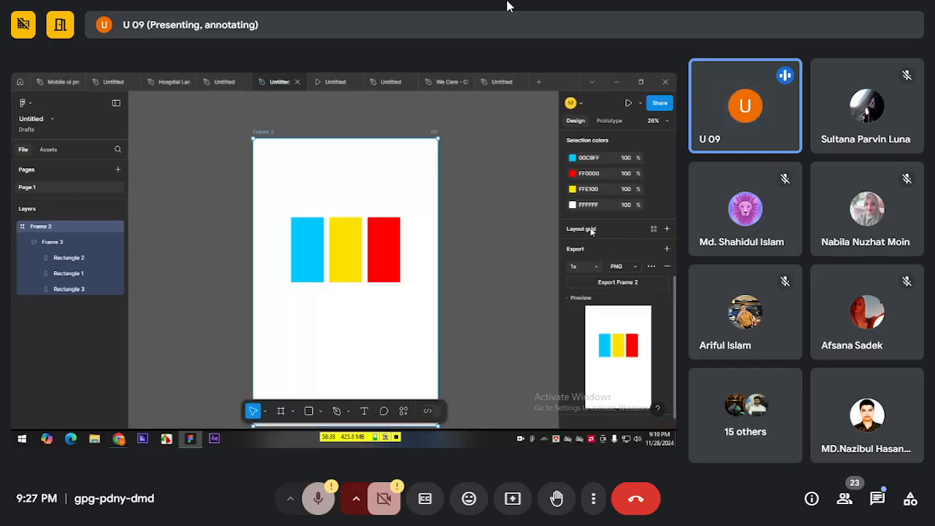
click(337, 250)
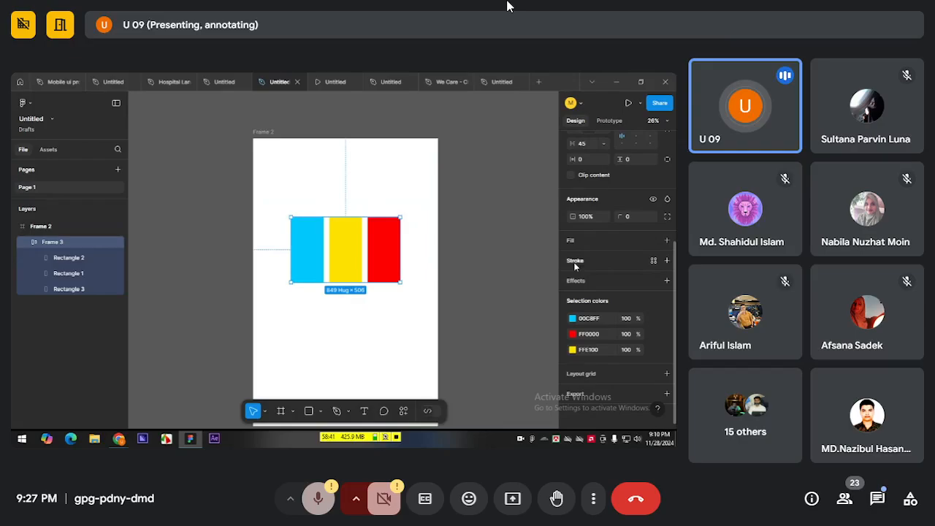
click(392, 301)
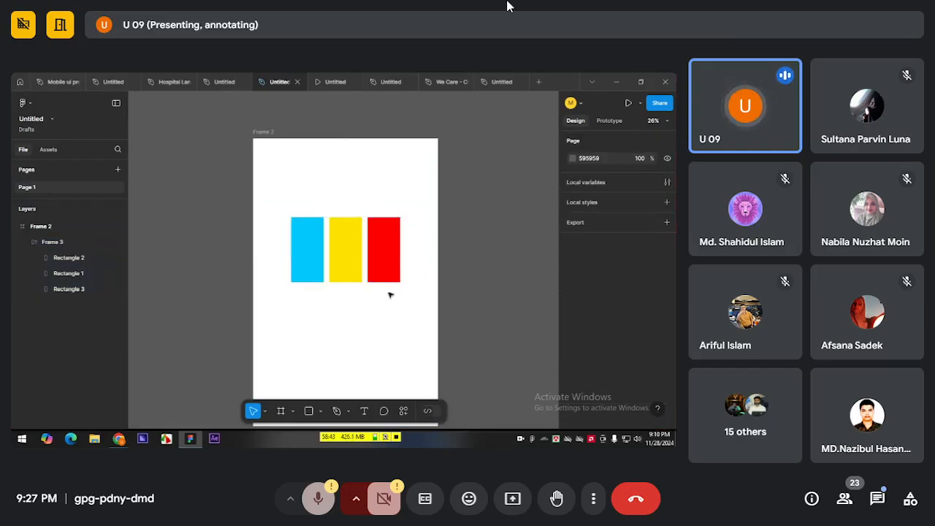